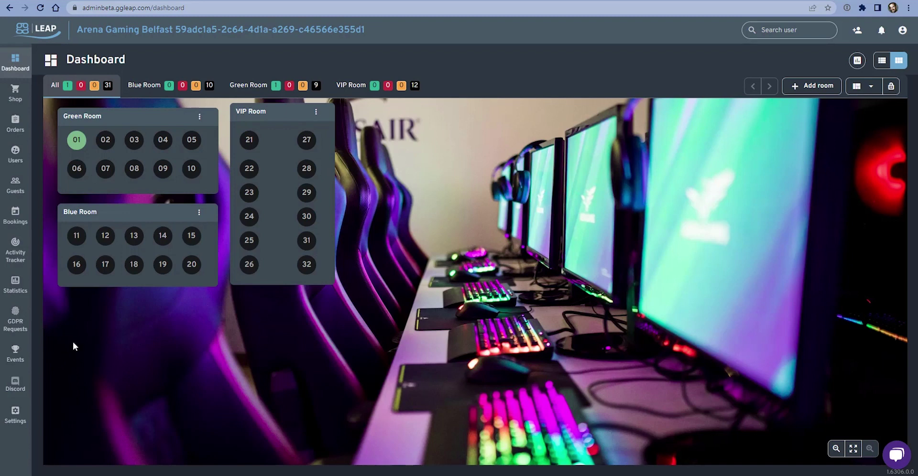
Step: Show the Fortnite challenges under Events with Non repeatable and Daily expanded, filtered to Active status
click(18, 353)
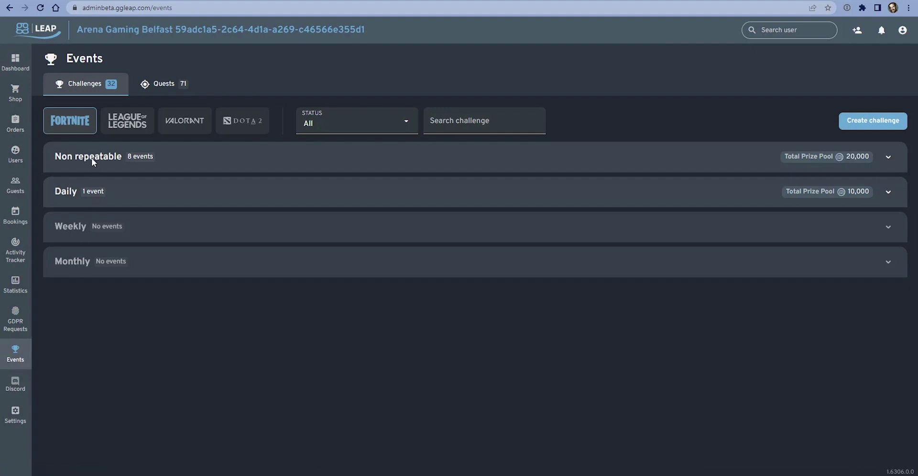
click(93, 159)
click(75, 362)
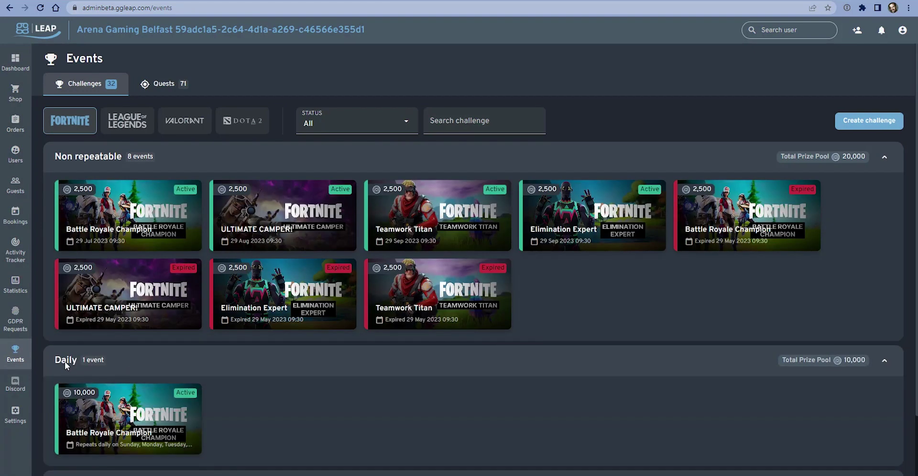
click(371, 130)
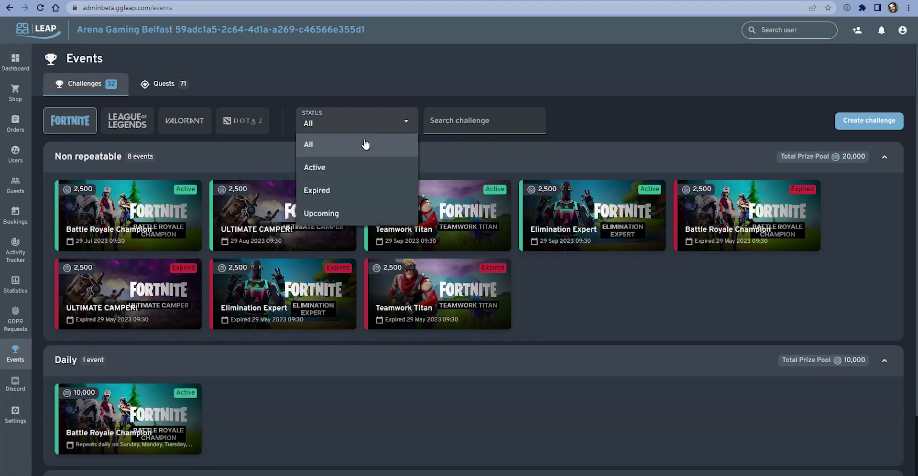
click(336, 170)
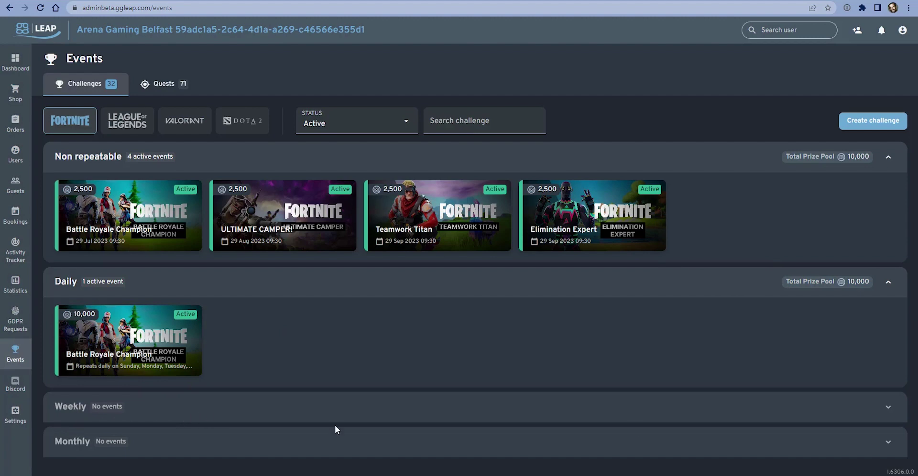
Step: Start a new challenge and browse the Fortnite templates, previewing Teamwork Titan's details
click(866, 123)
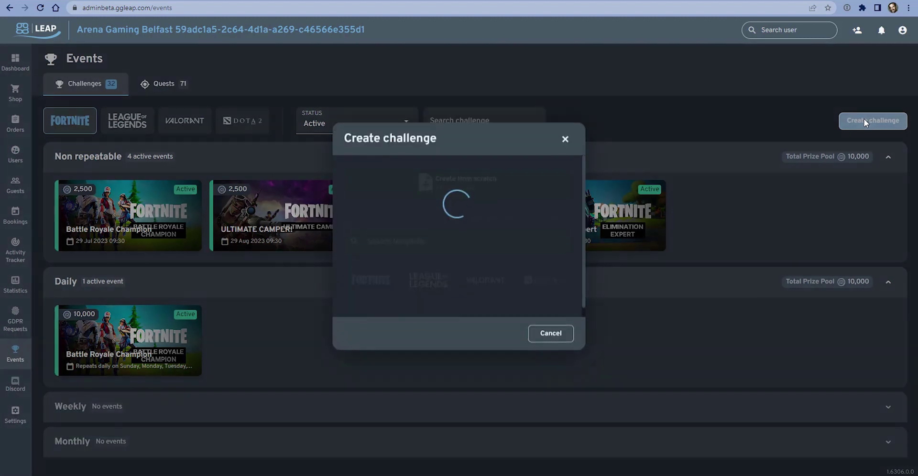
scroll(497, 263, down, 3)
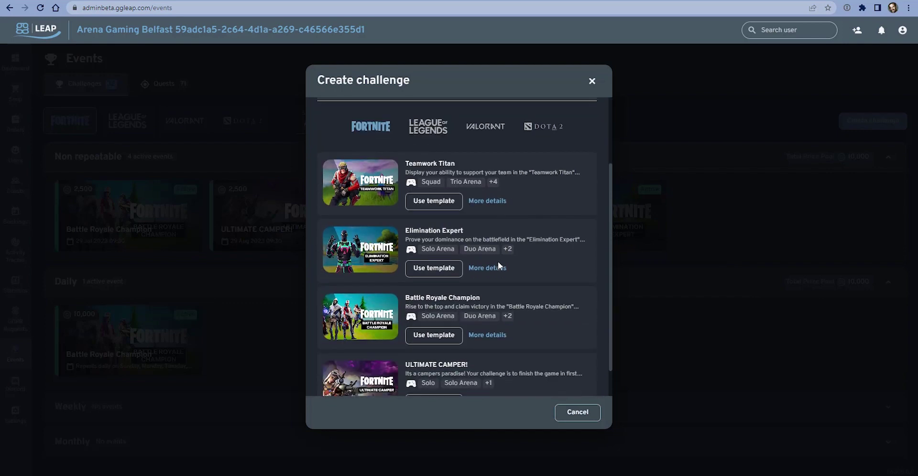
scroll(498, 278, up, 3)
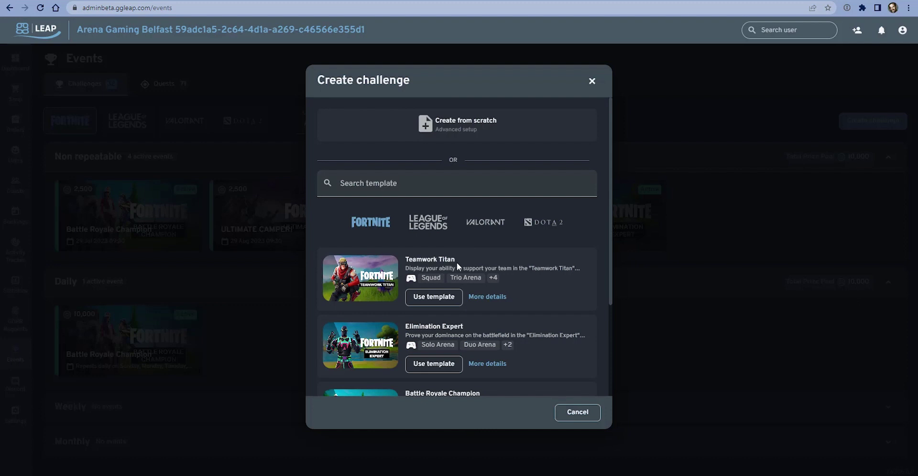
scroll(503, 282, down, 2)
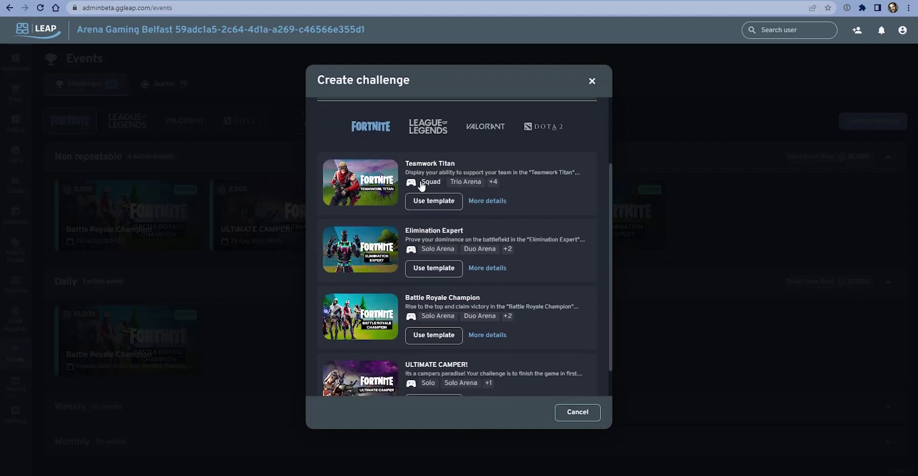
click(489, 201)
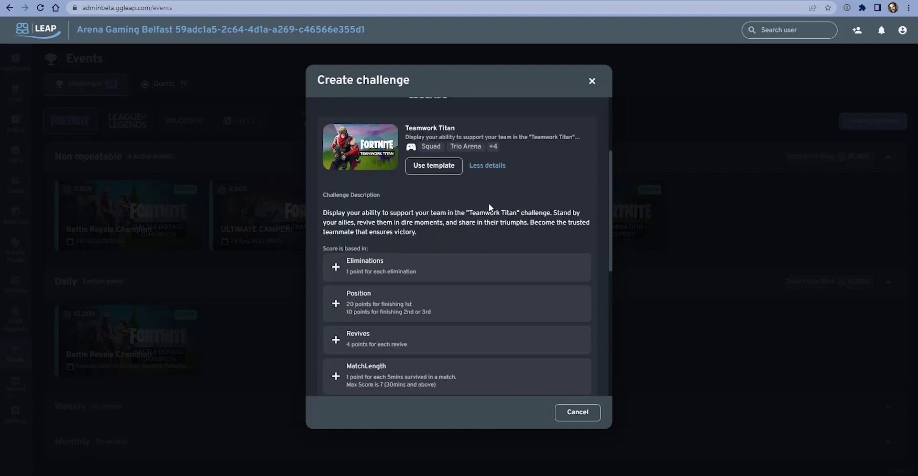
click(487, 165)
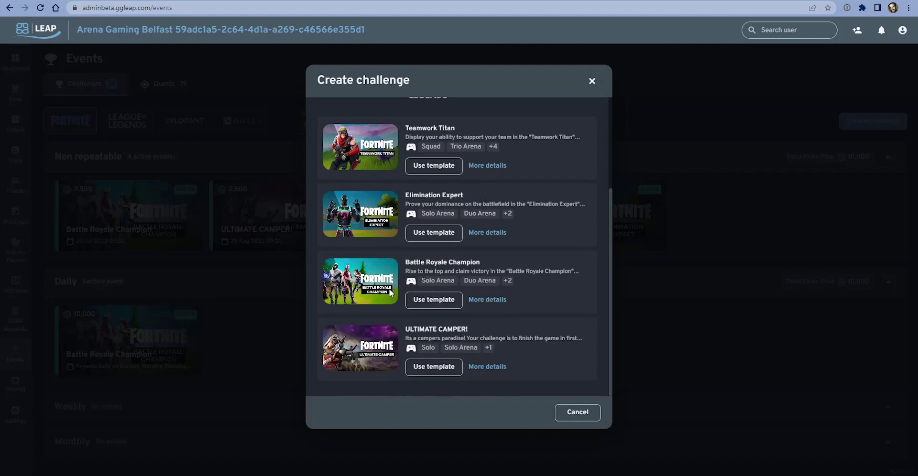
Step: Review Battle Royale Champion's details: 3 points per elimination, placement up to +30, Arena-only scoring
click(482, 297)
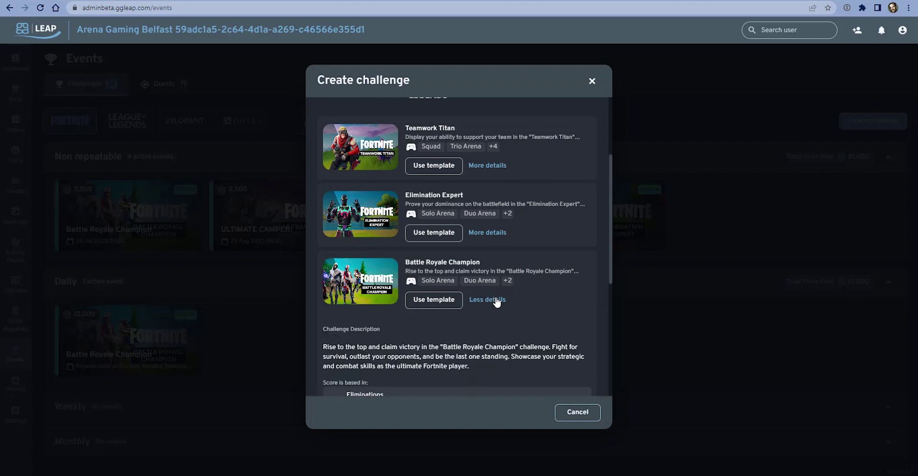
scroll(453, 284, down, 1)
scroll(400, 235, down, 1)
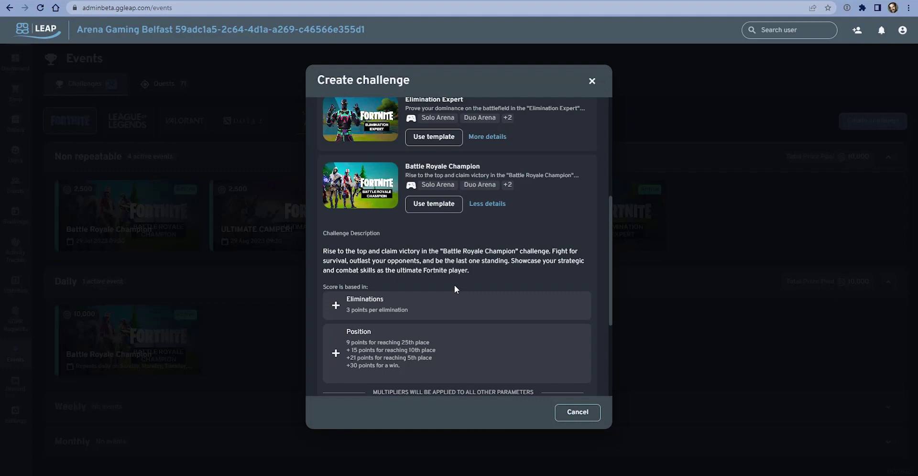
drag(324, 250, 475, 268)
click(475, 268)
scroll(480, 272, down, 2)
scroll(385, 233, up, 1)
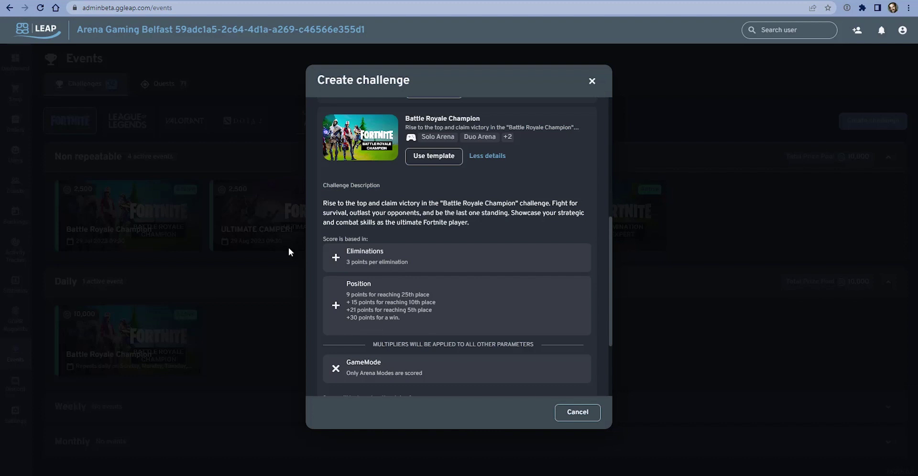
scroll(427, 292, down, 1)
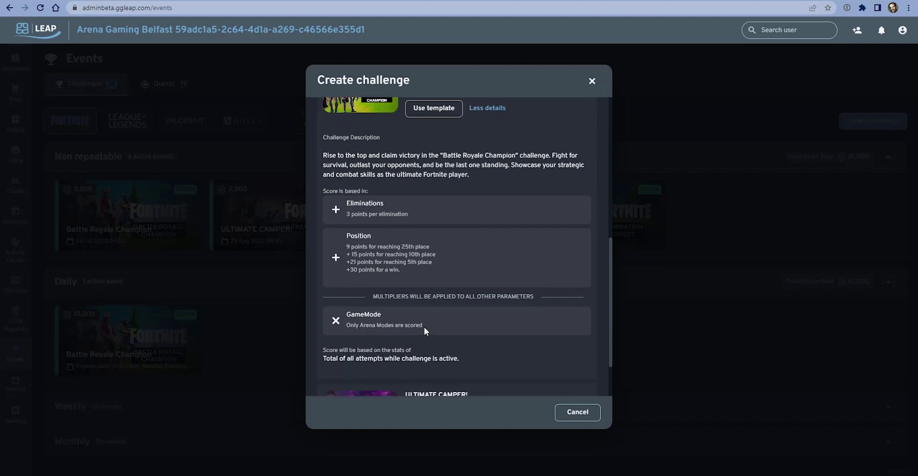
scroll(425, 324, down, 1)
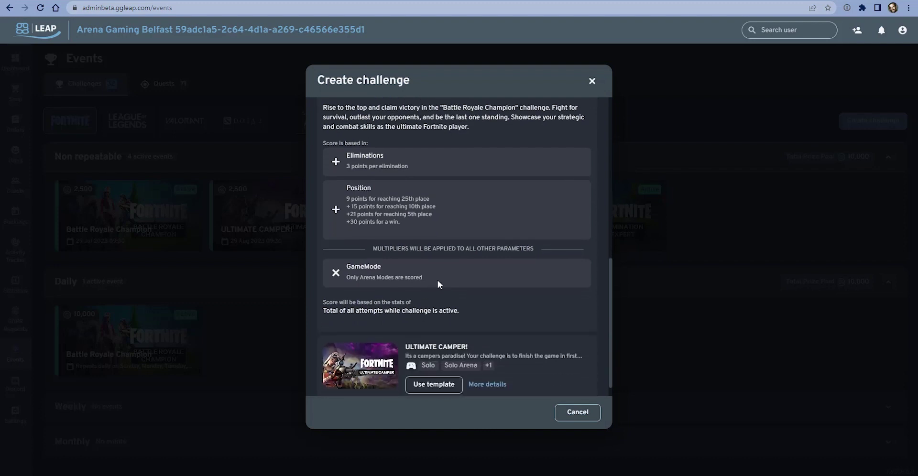
scroll(354, 294, down, 1)
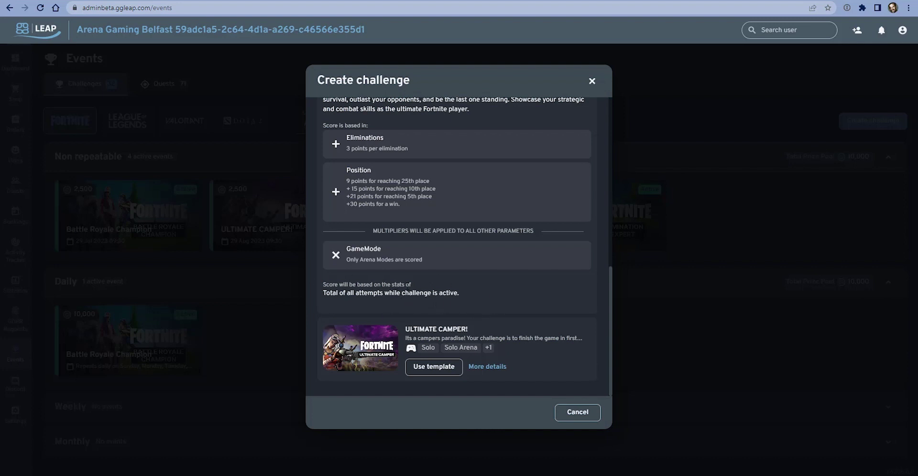
scroll(500, 300, up, 3)
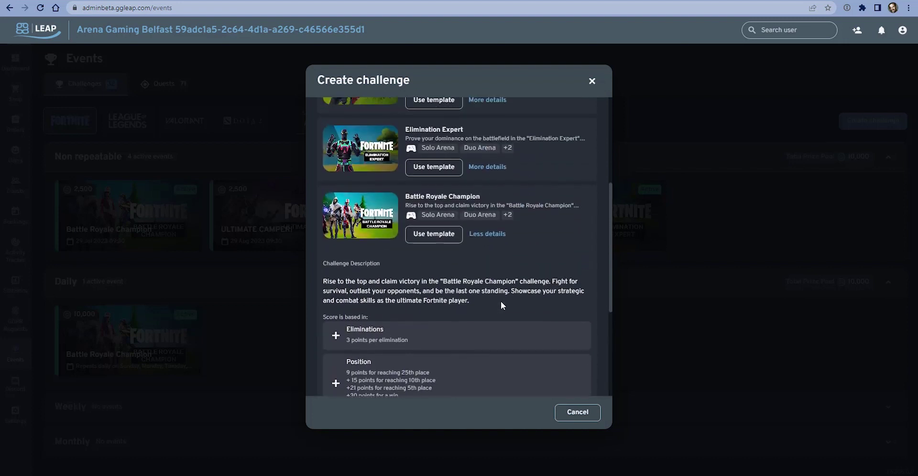
scroll(444, 236, down, 1)
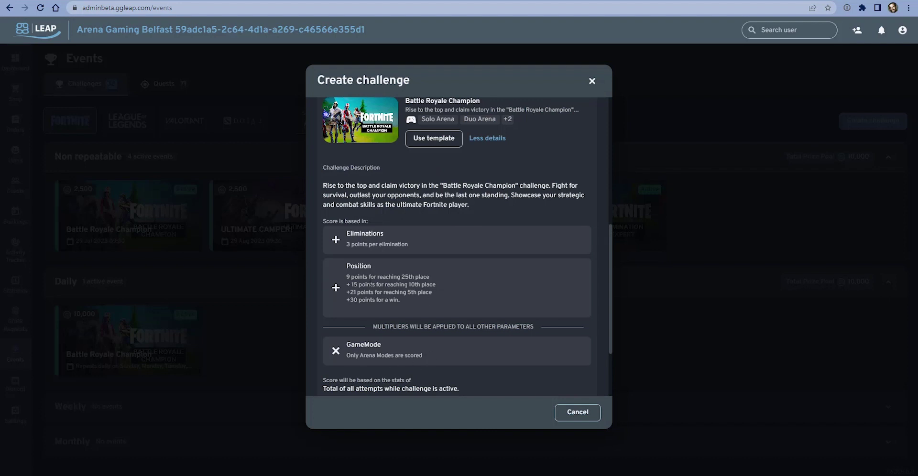
Step: Use the Battle Royale Champion template and reopen its Game and Scoring step to view the parameters
click(433, 138)
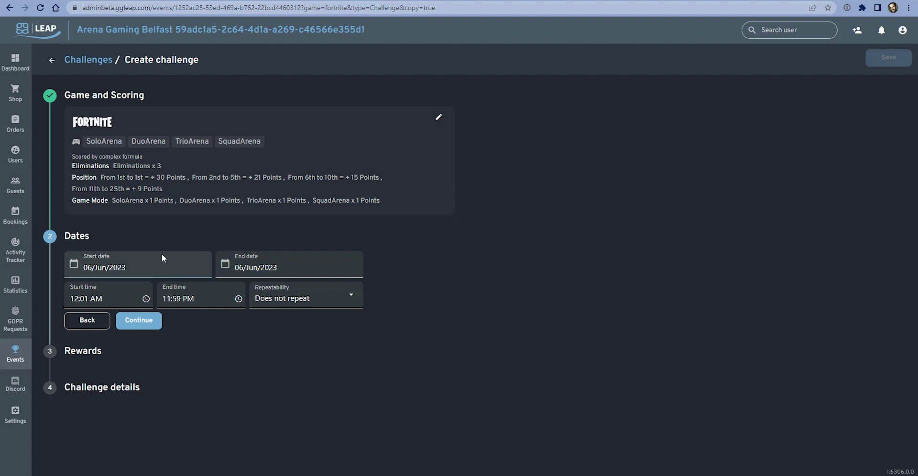
click(436, 120)
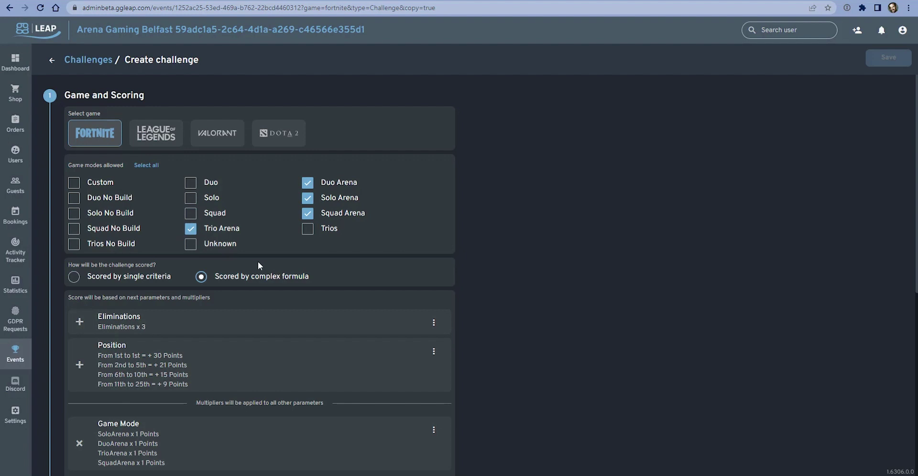
scroll(492, 257, down, 2)
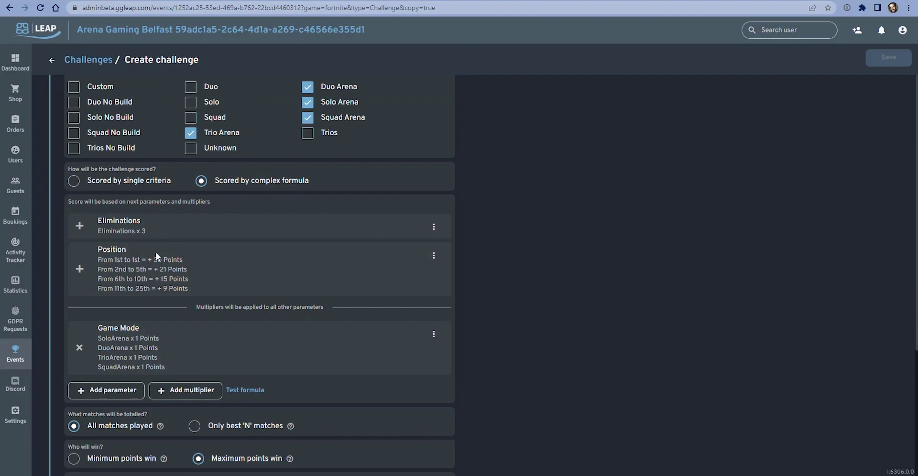
Step: Change the Eliminations parameter amount from 3 to 5, update its description to match, and save
click(433, 227)
click(434, 246)
click(500, 214)
double_click(498, 215)
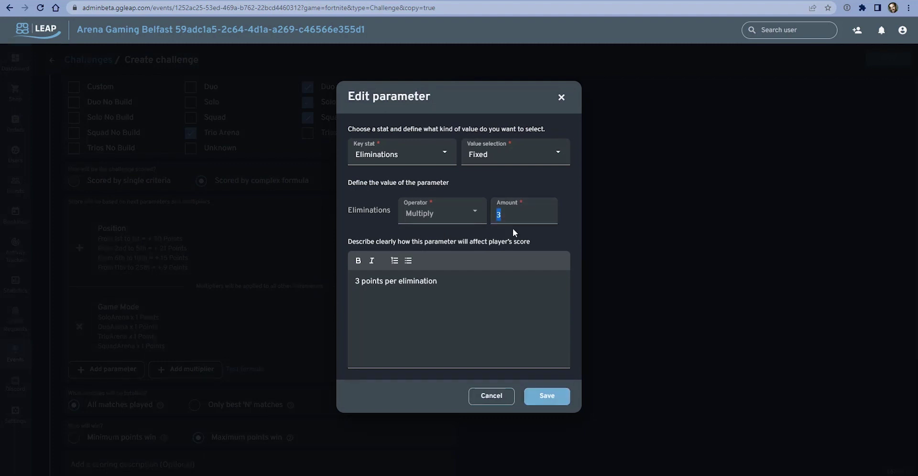
text(5)
click(548, 231)
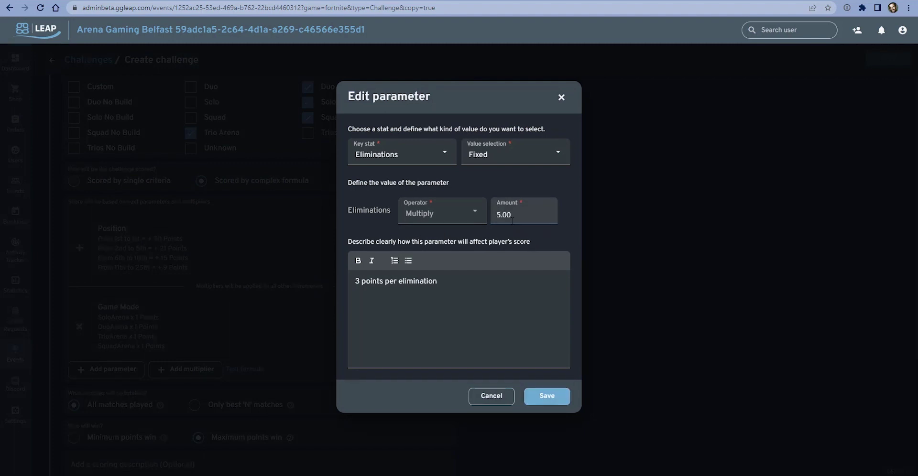
double_click(358, 281)
text(5)
click(545, 396)
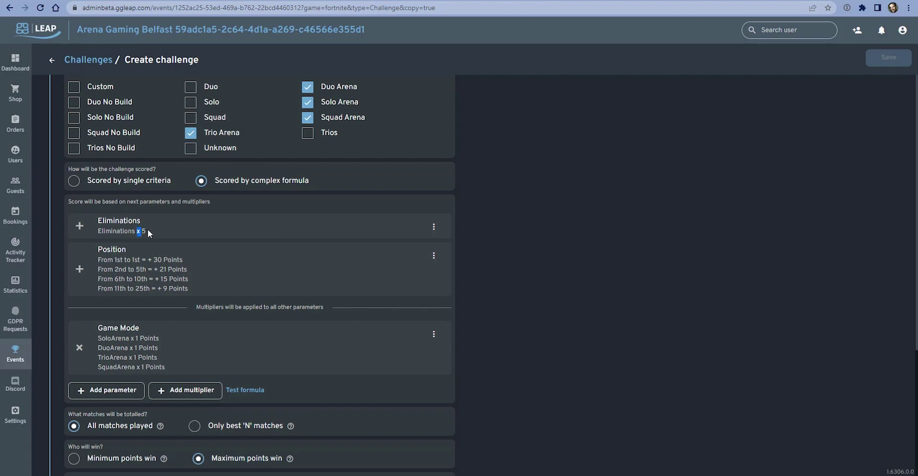
Step: Recheck the Eliminations parameter shows 5 points per elimination, then cancel without changes
click(434, 227)
click(445, 252)
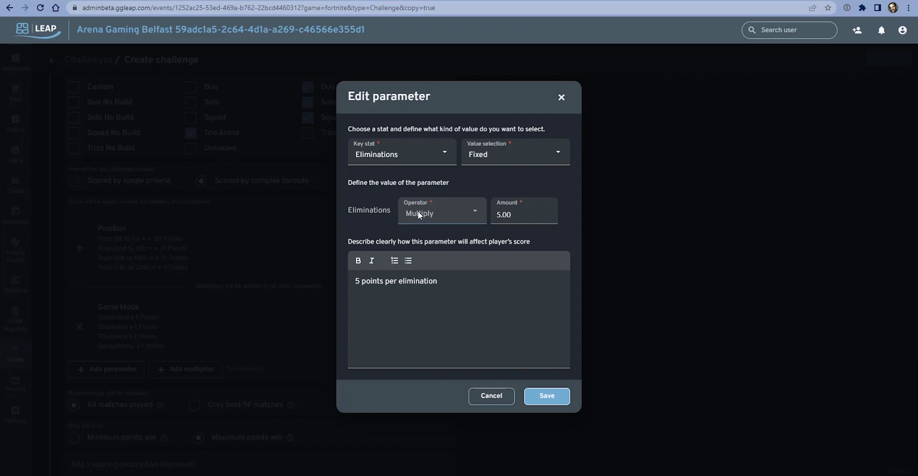
double_click(511, 216)
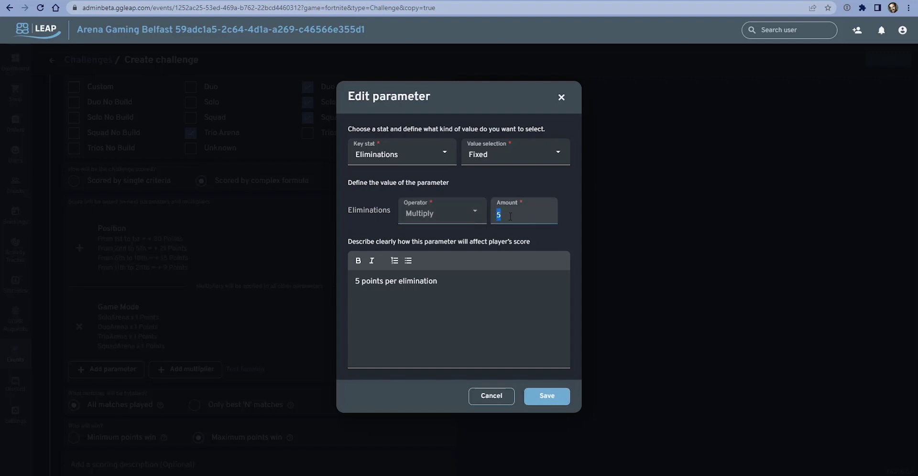
click(508, 216)
click(458, 284)
drag(437, 282, 343, 273)
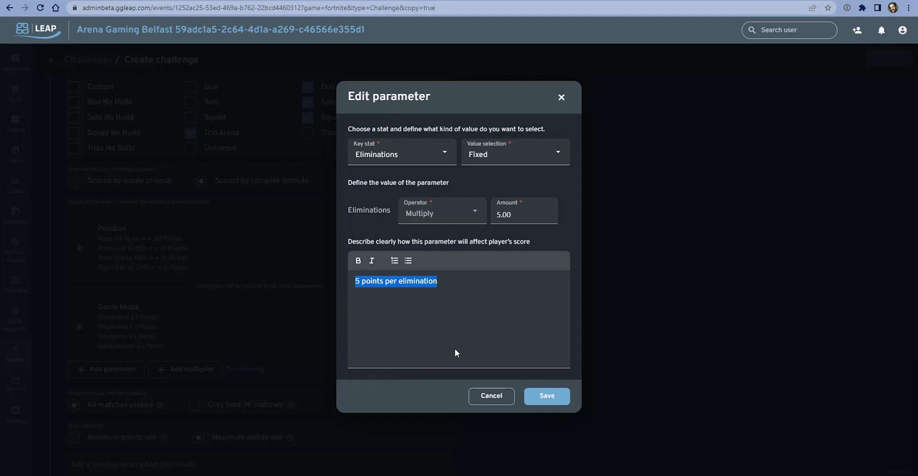
click(476, 400)
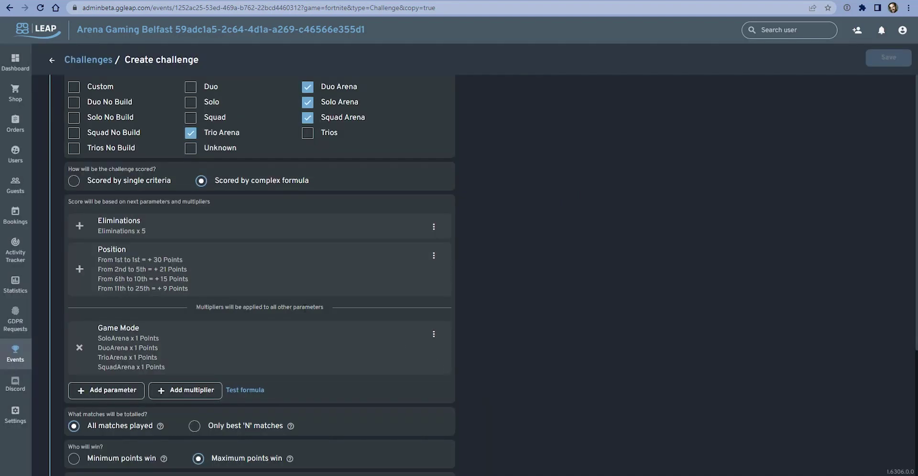
Step: Review the Position parameter's placement ranges and four-line scoring description, then close it
click(434, 257)
click(436, 276)
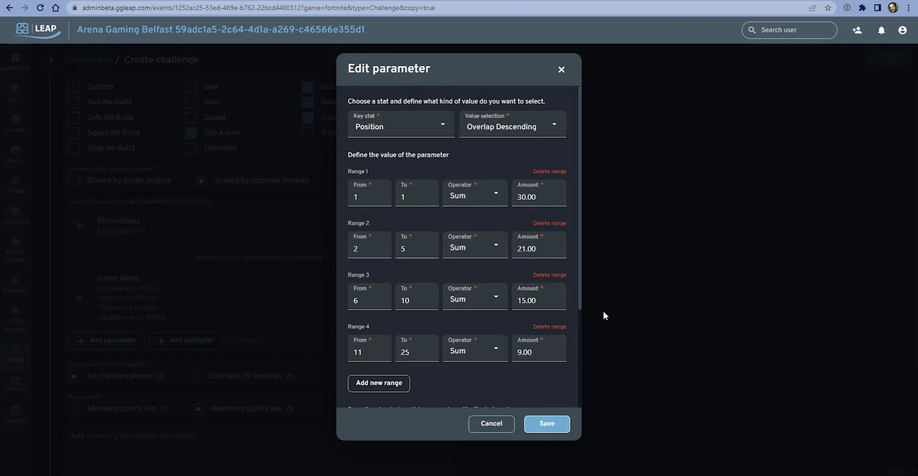
scroll(578, 321, down, 3)
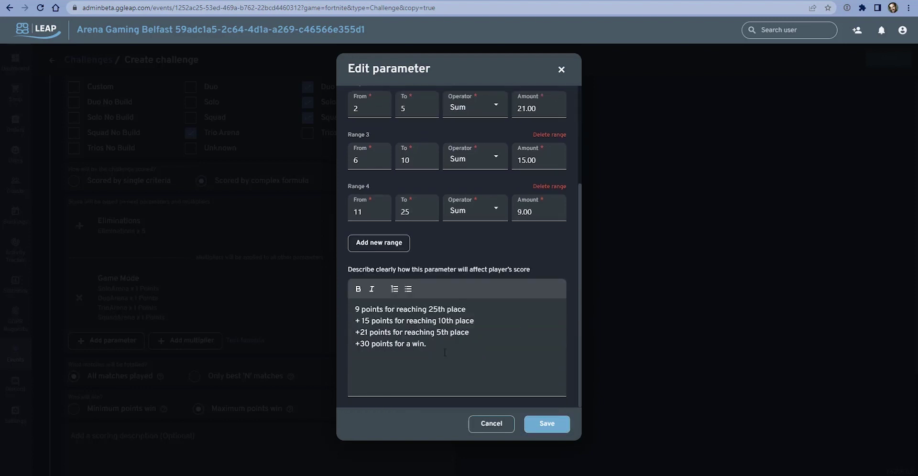
drag(445, 352, 355, 309)
click(356, 310)
drag(425, 344, 350, 307)
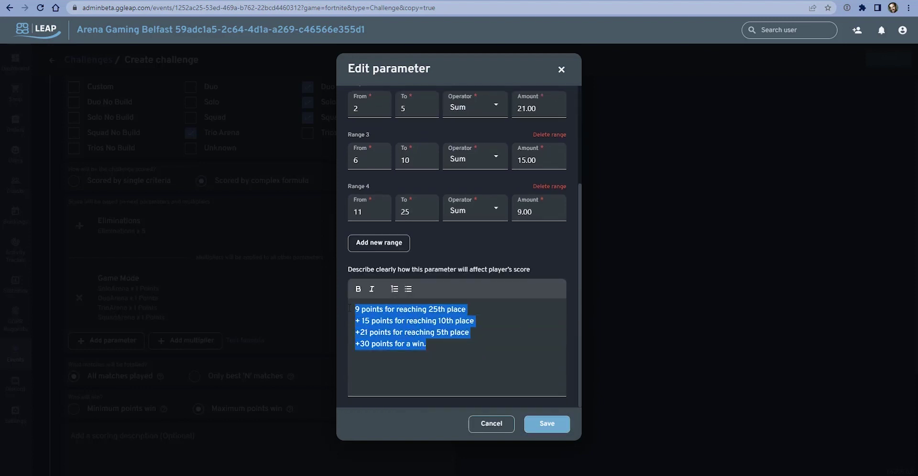
click(436, 359)
drag(426, 344, 355, 309)
scroll(455, 312, up, 3)
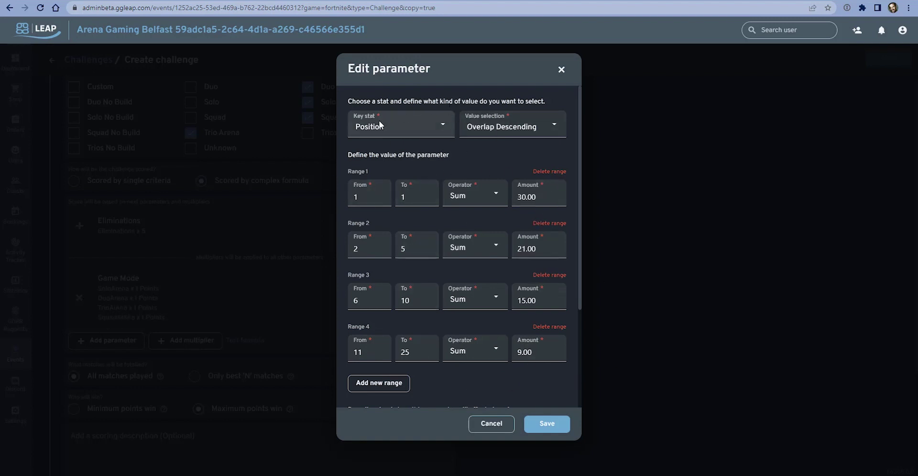
click(492, 423)
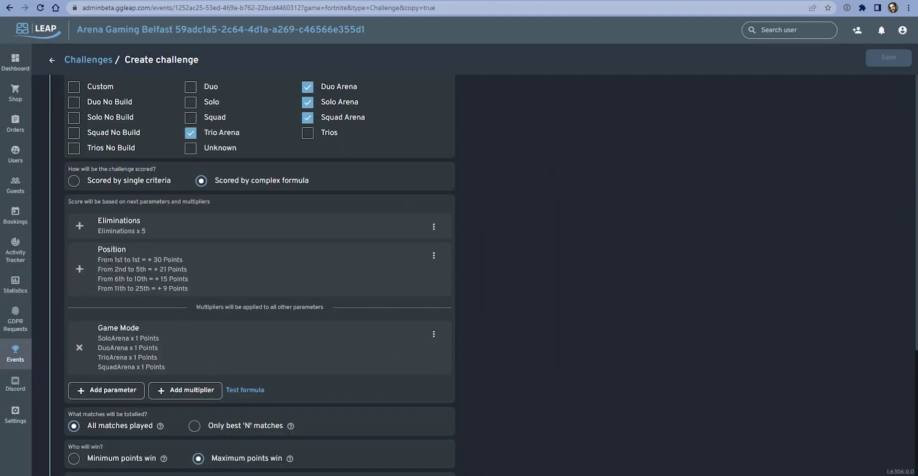
Step: Keep the Position value selection as Overlap Descending and save the parameter
click(434, 255)
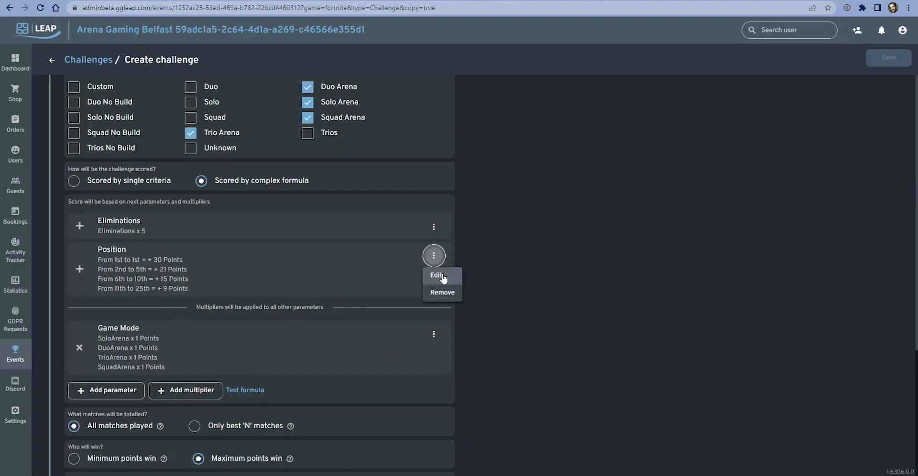
click(442, 276)
click(556, 126)
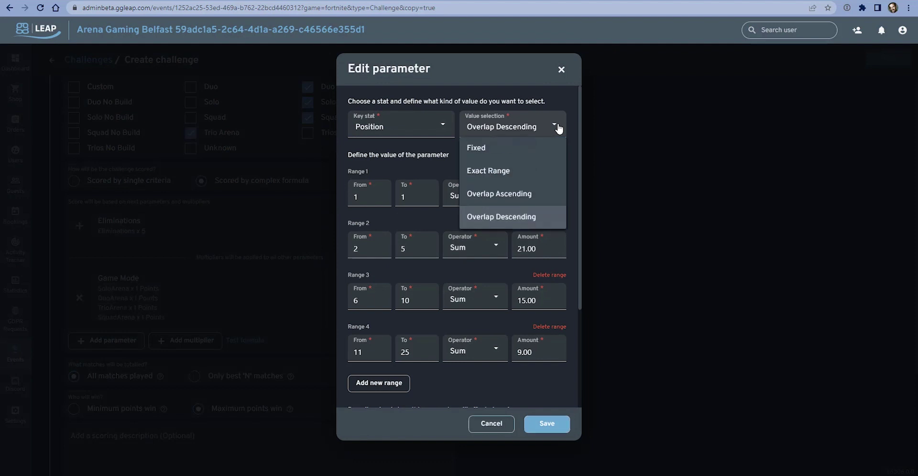
click(535, 219)
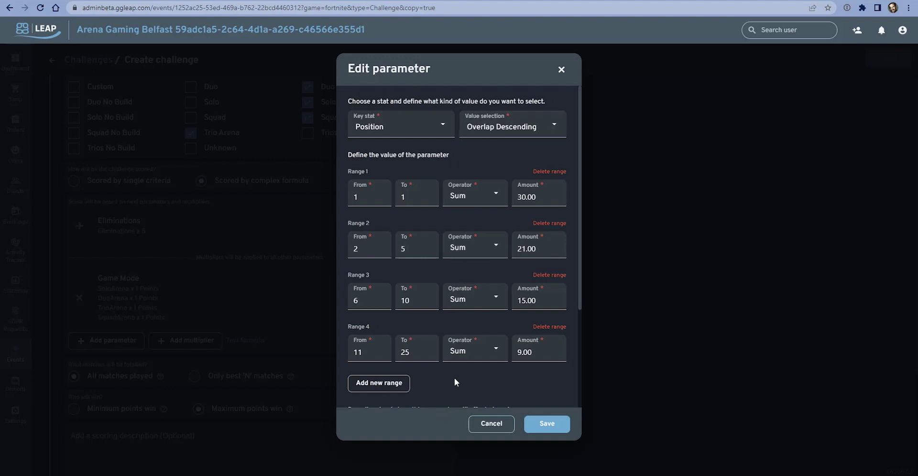
scroll(454, 368, down, 1)
scroll(452, 359, up, 1)
click(545, 133)
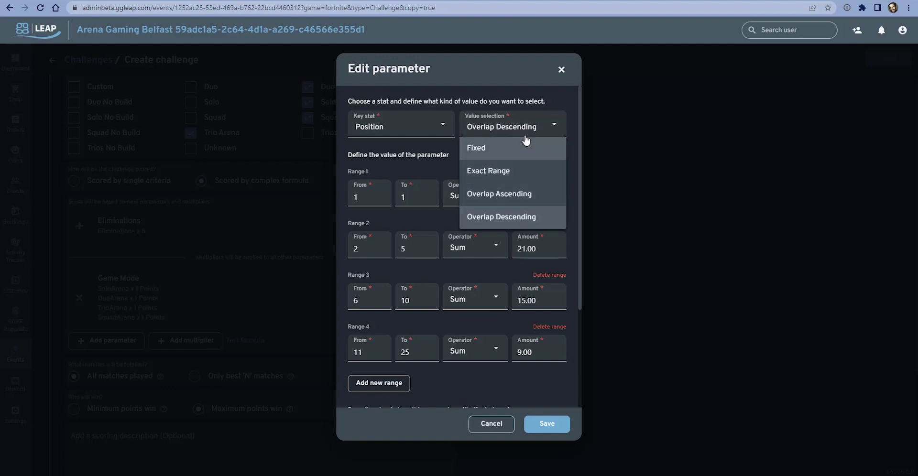
click(415, 164)
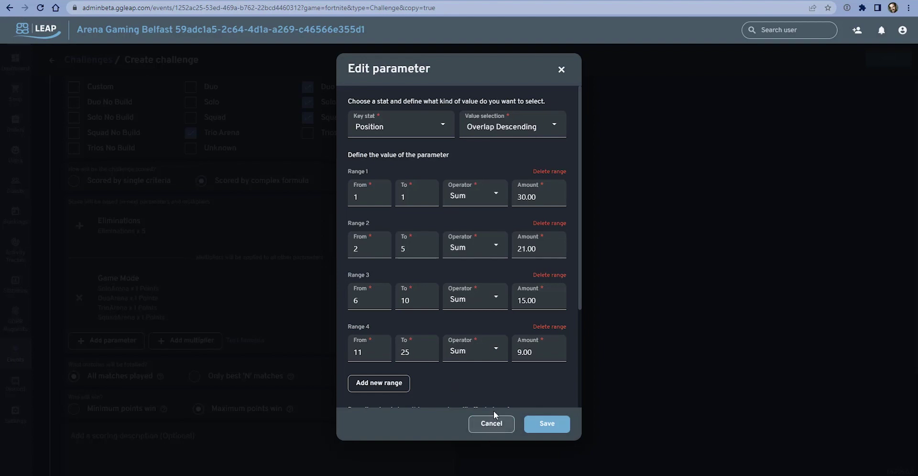
scroll(472, 387, down, 2)
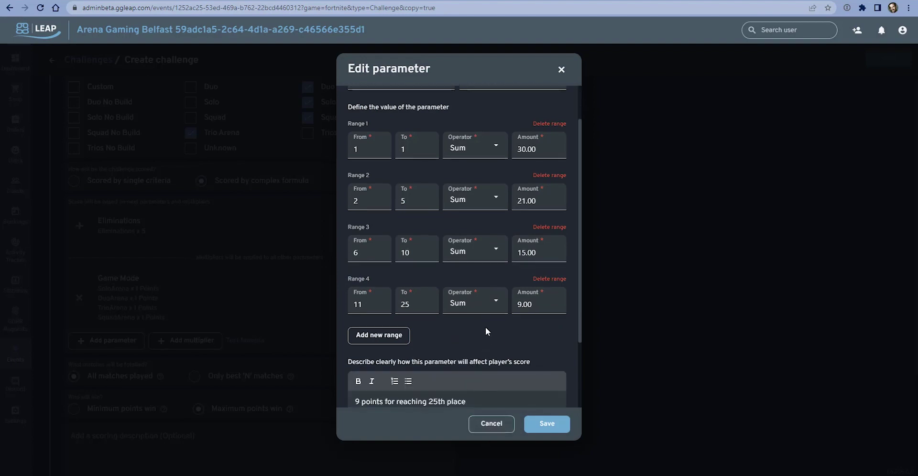
scroll(486, 330, down, 2)
click(562, 425)
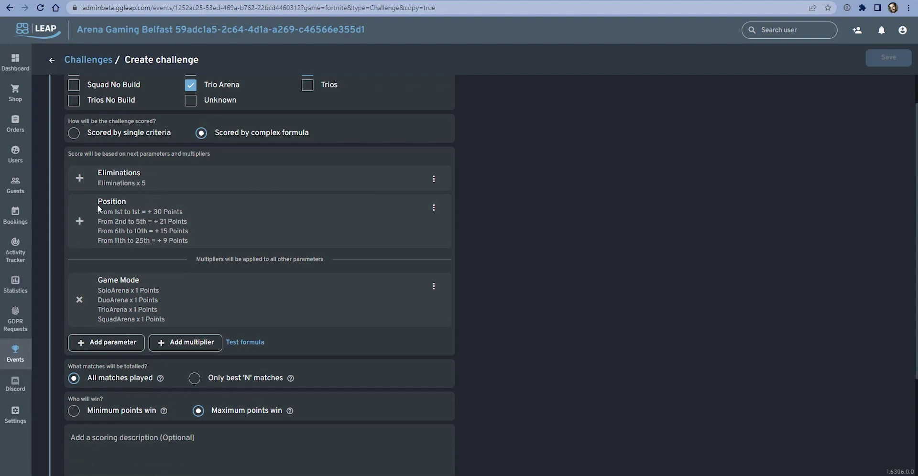
scroll(111, 228, down, 1)
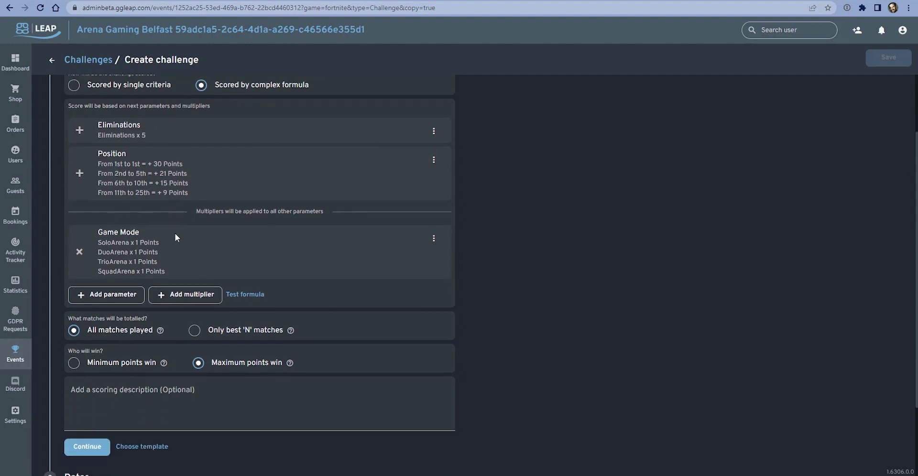
Step: Set the Game Mode multiplier's SoloArena amount to 4 and save
click(431, 244)
click(441, 257)
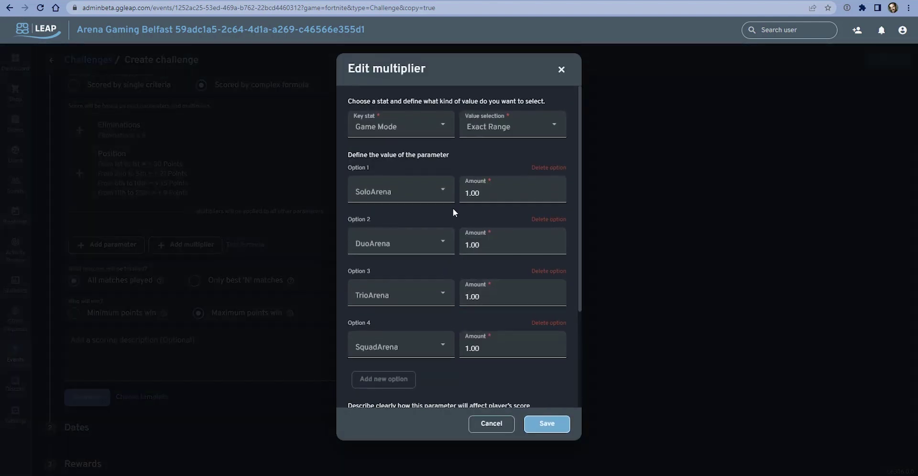
drag(476, 192, 455, 191)
text(4)
click(552, 431)
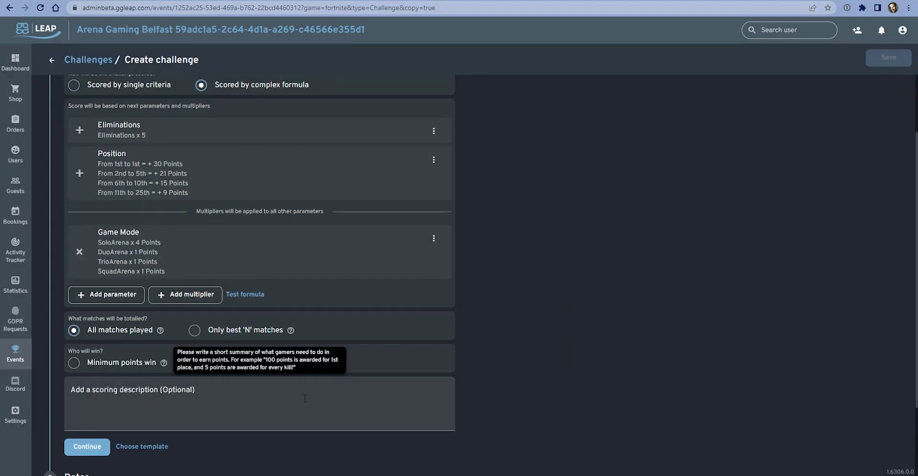
click(215, 364)
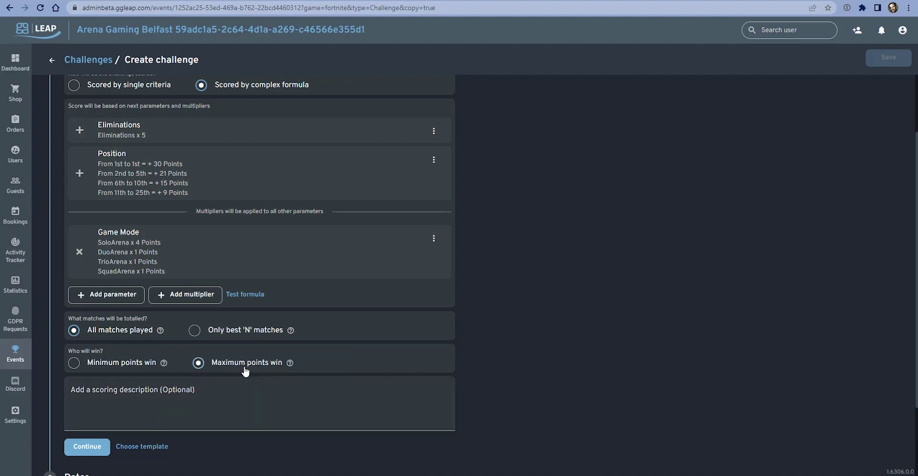
Step: Test the formula with a DuoArena match of 4 eliminations at position 25, scoring 29 points
click(243, 295)
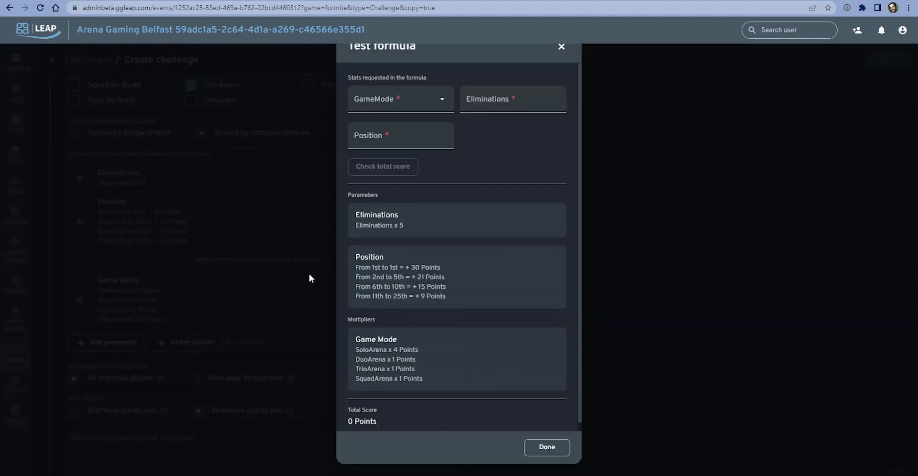
click(443, 101)
scroll(401, 158, down, 2)
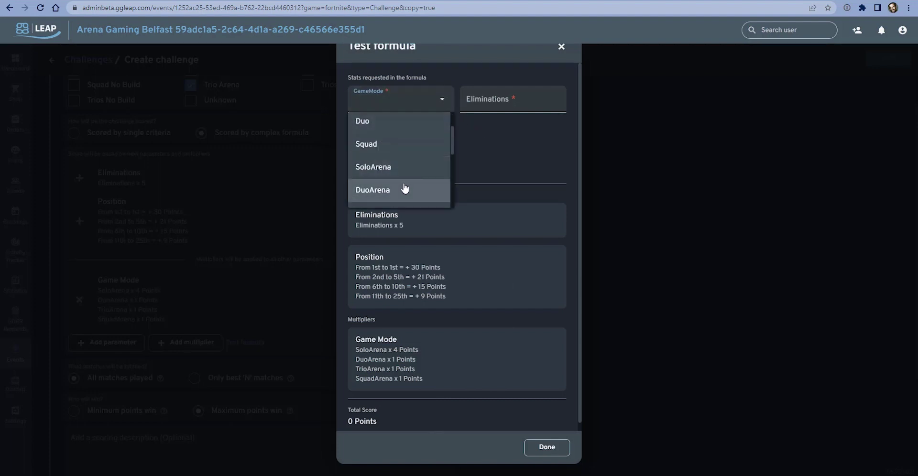
click(371, 194)
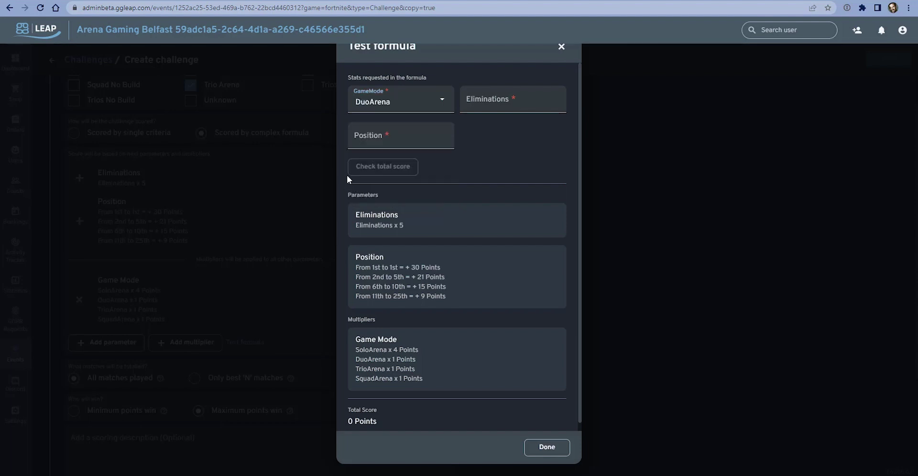
click(476, 108)
text(4)
click(401, 141)
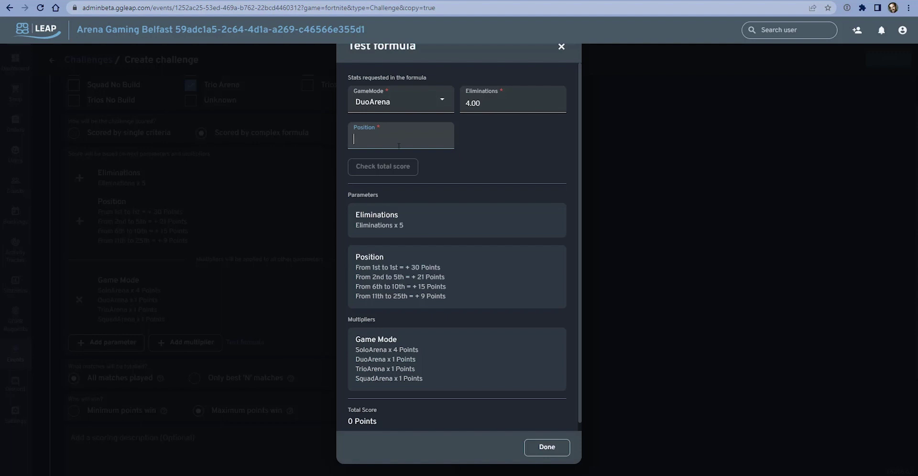
text(25)
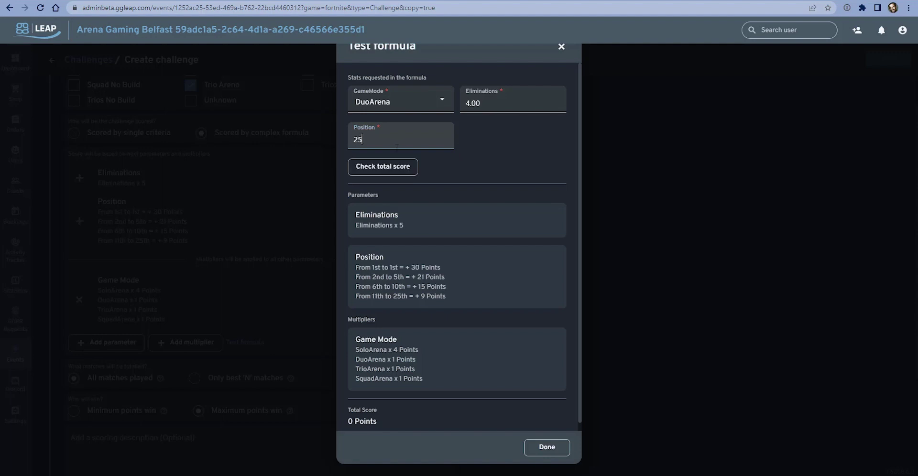
click(370, 171)
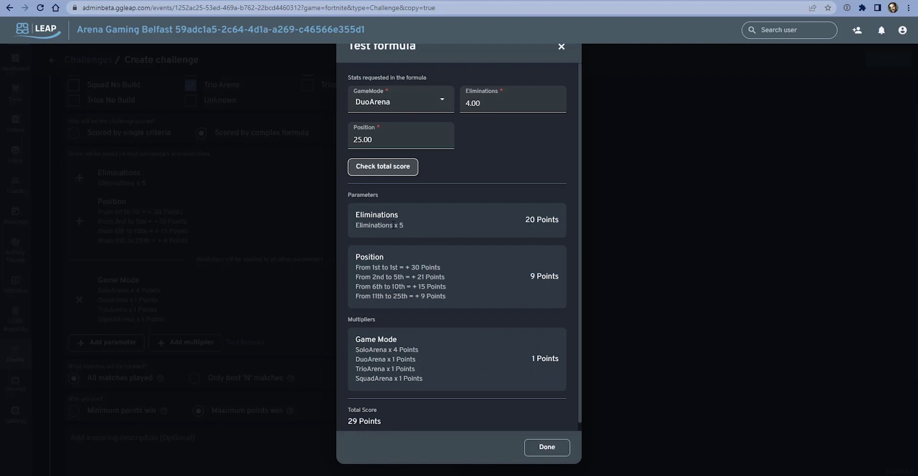
Step: Retest with a SoloArena match of 6 eliminations at position 4, scoring 300 points, then close the tester
click(440, 102)
click(393, 184)
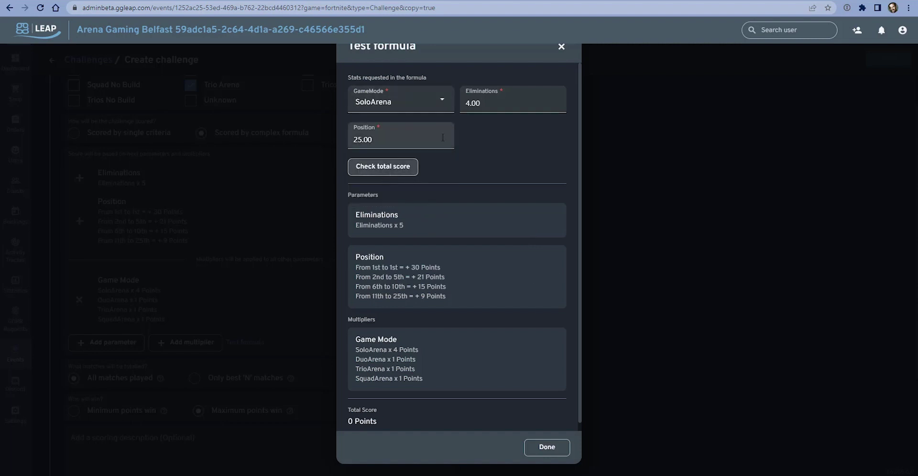
key(Delete)
text(6)
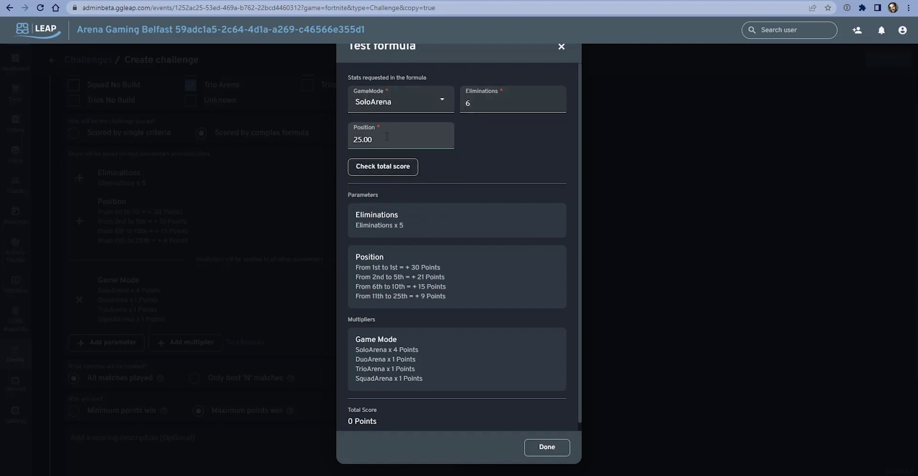
click(393, 138)
key(ctrl+a)
text(4)
click(404, 171)
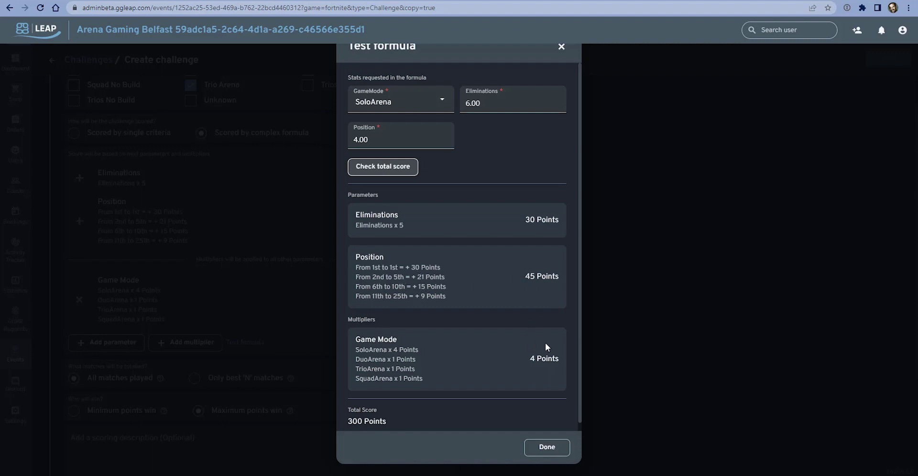
drag(419, 349, 351, 352)
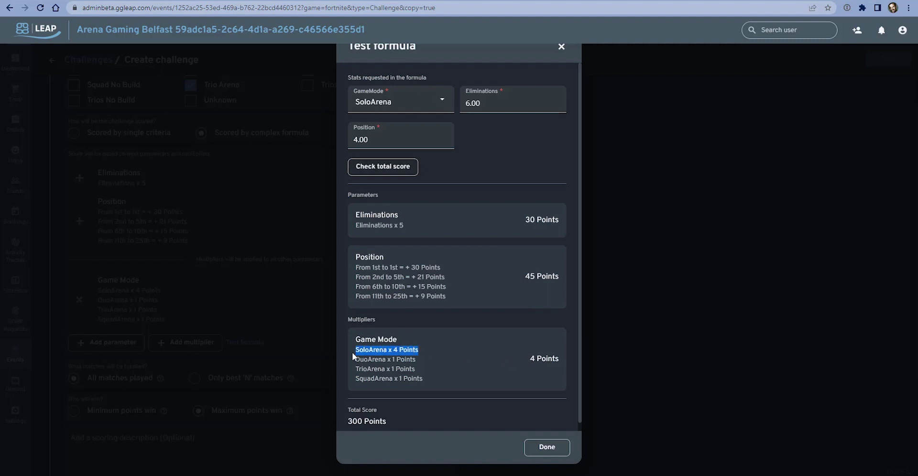
click(438, 365)
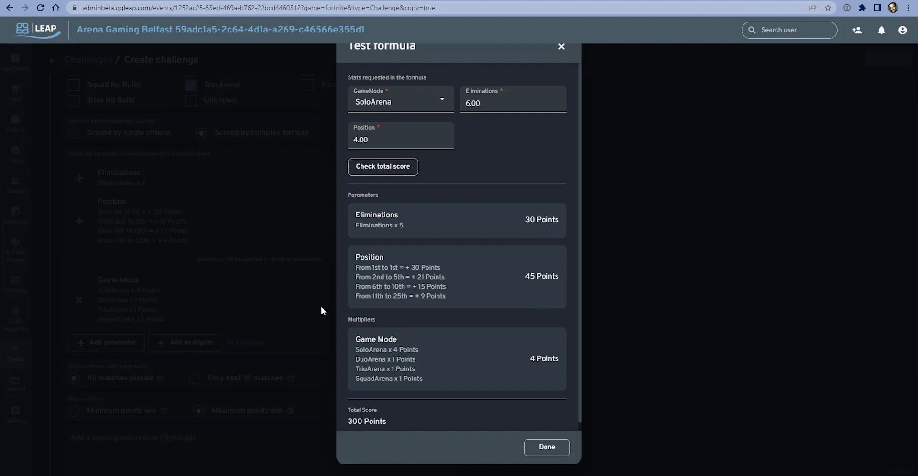
click(546, 448)
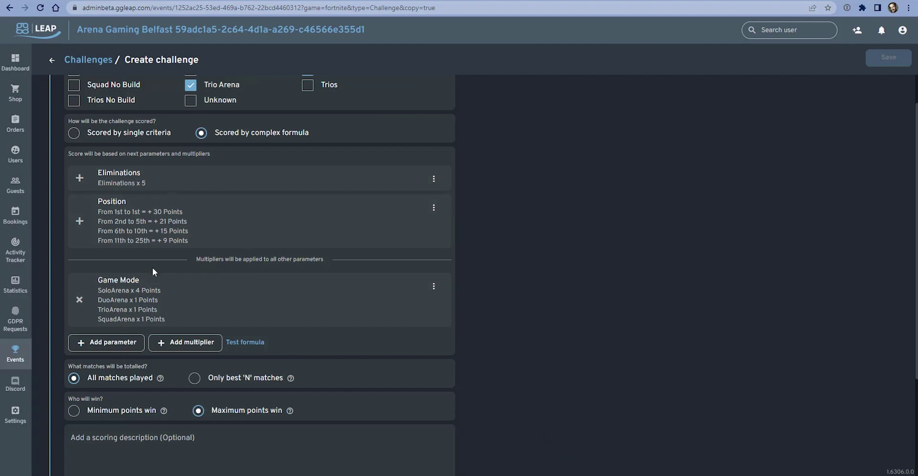
scroll(105, 266, up, 1)
scroll(231, 259, down, 3)
scroll(154, 171, up, 5)
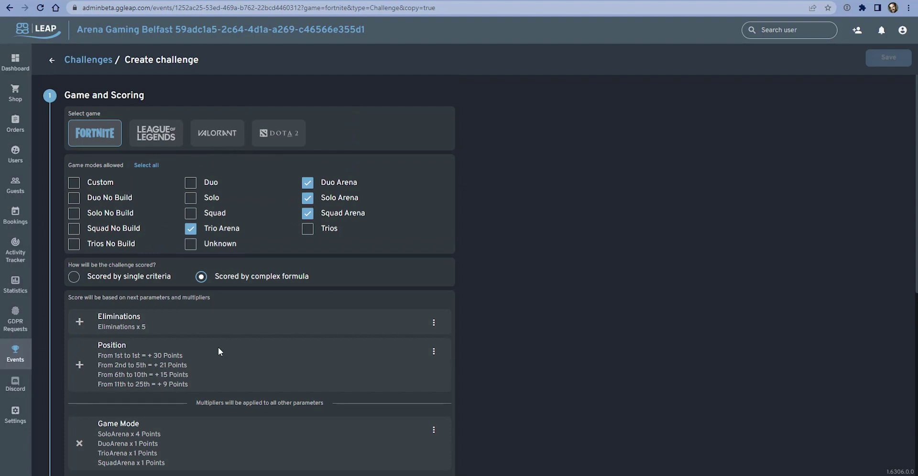
scroll(286, 268, down, 2)
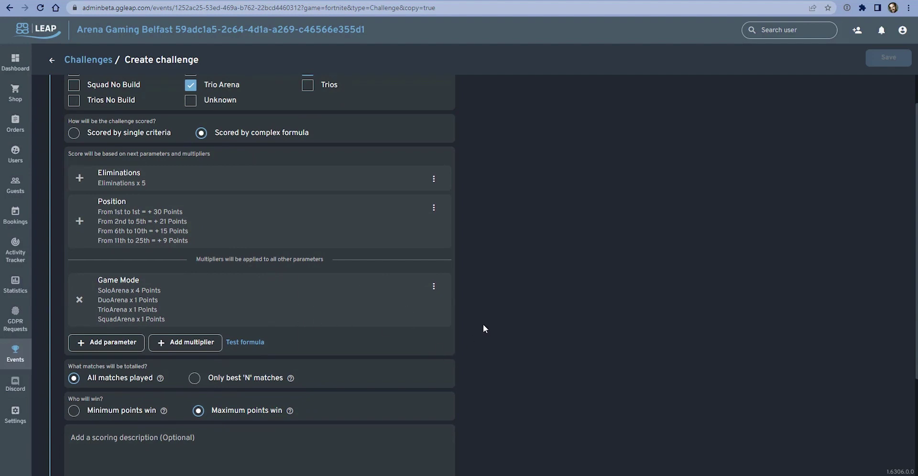
scroll(484, 328, down, 2)
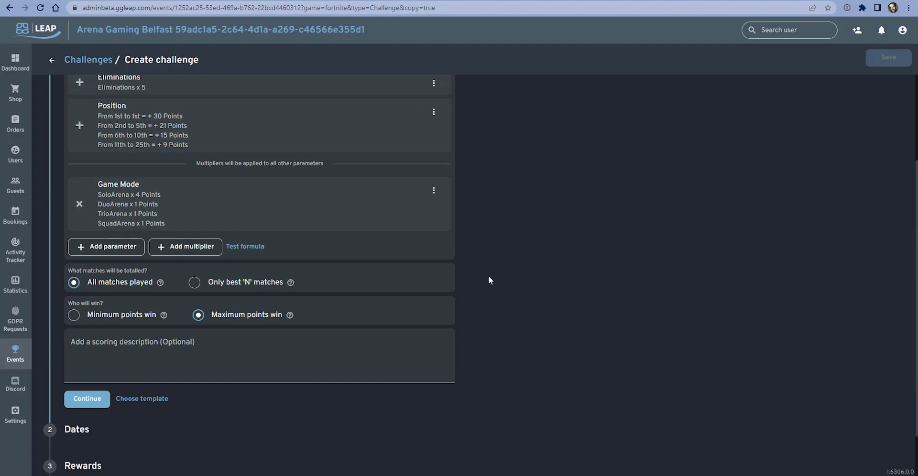
scroll(344, 279, up, 4)
scroll(343, 282, down, 4)
scroll(223, 265, up, 1)
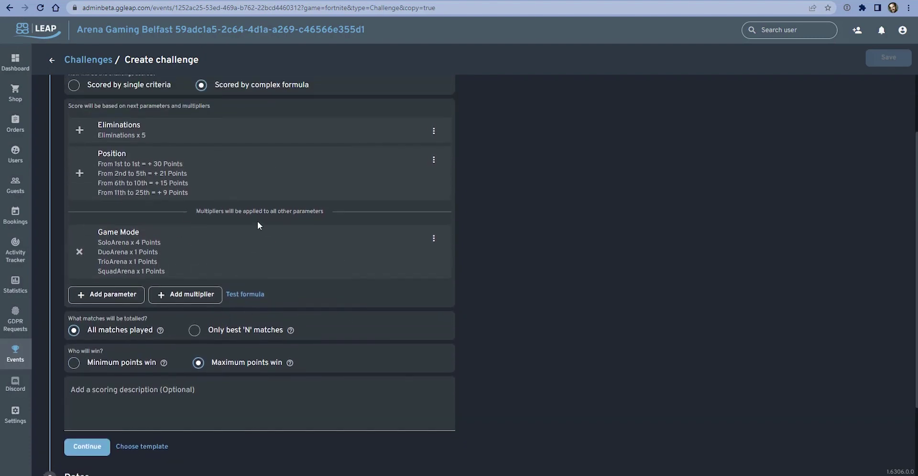
mouse_move(159, 335)
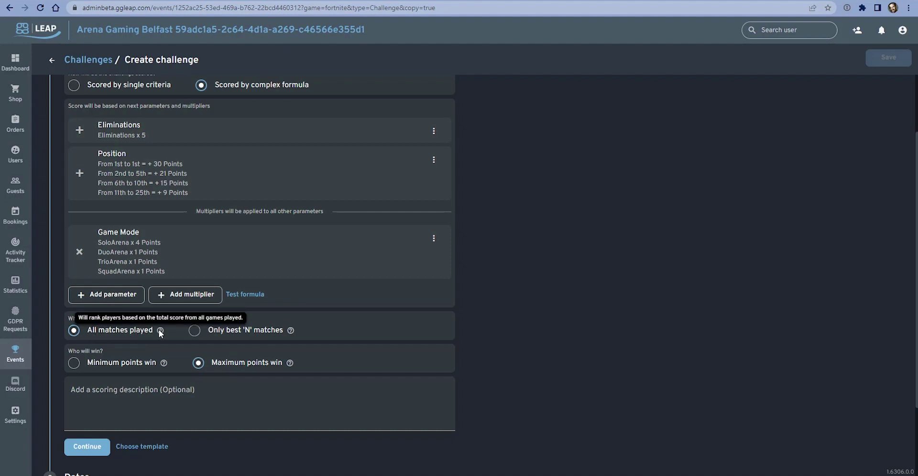
Step: Choose Only best 'N' matches and set Number of matches to 3
click(193, 330)
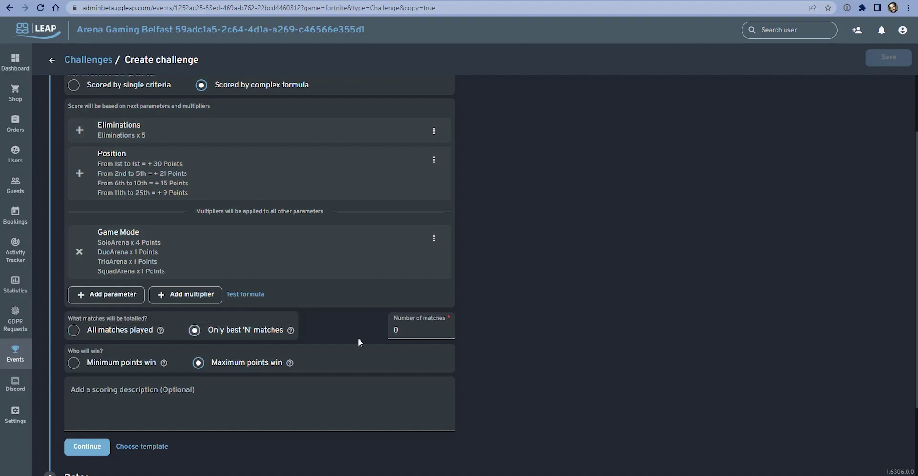
double_click(409, 331)
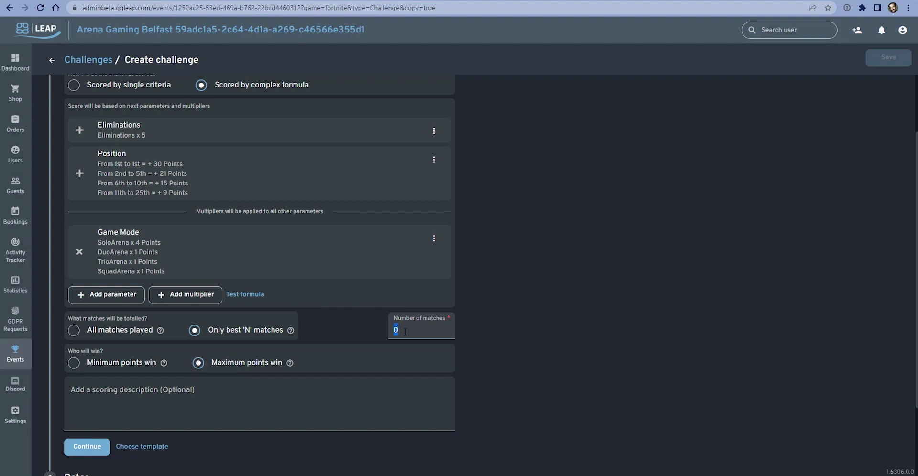
text(3)
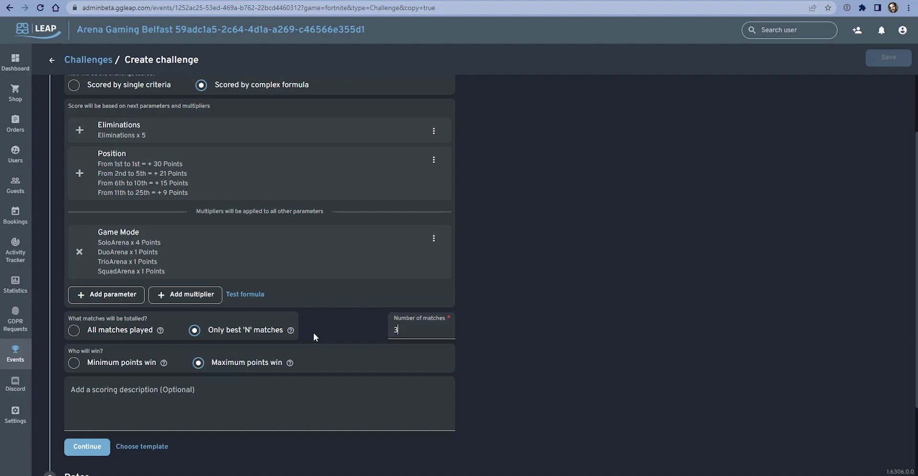
mouse_move(290, 331)
double_click(405, 329)
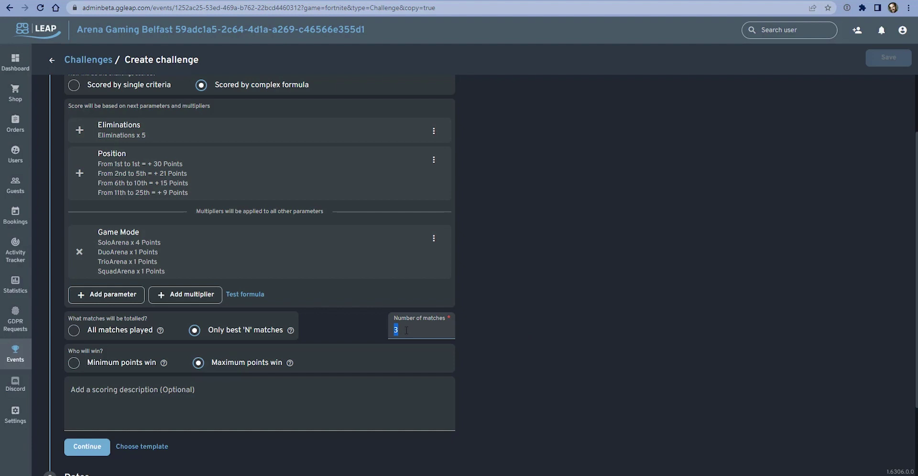
click(406, 329)
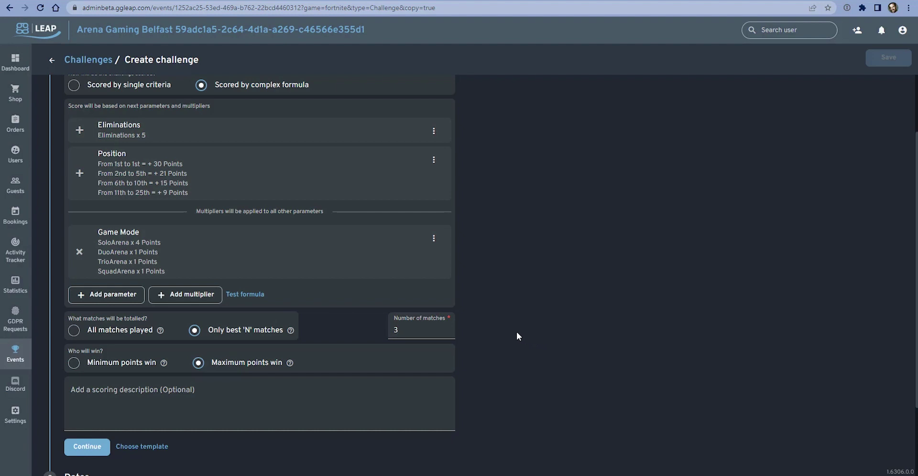
Step: Keep Maximum points win as the winning rule and leave the scoring description blank
scroll(504, 343, down, 2)
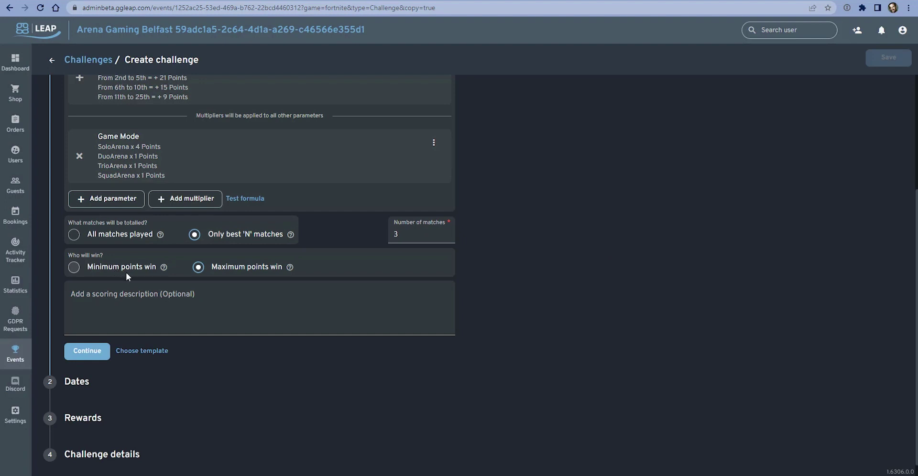
click(75, 269)
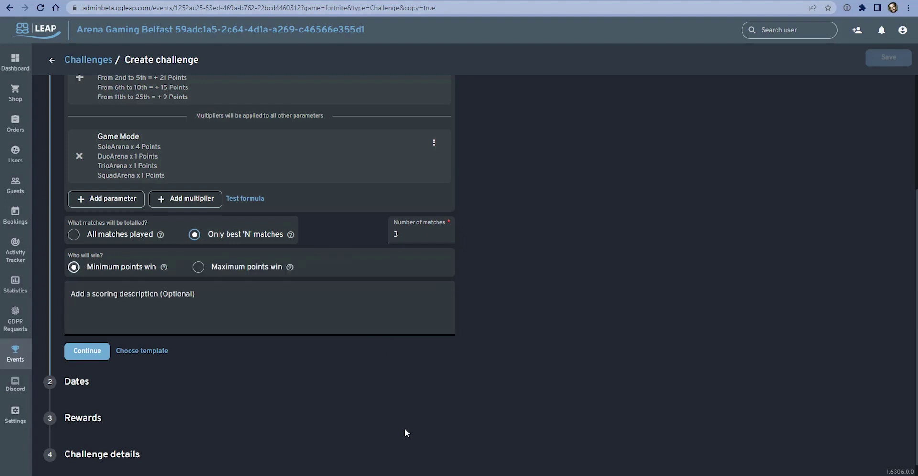
click(197, 268)
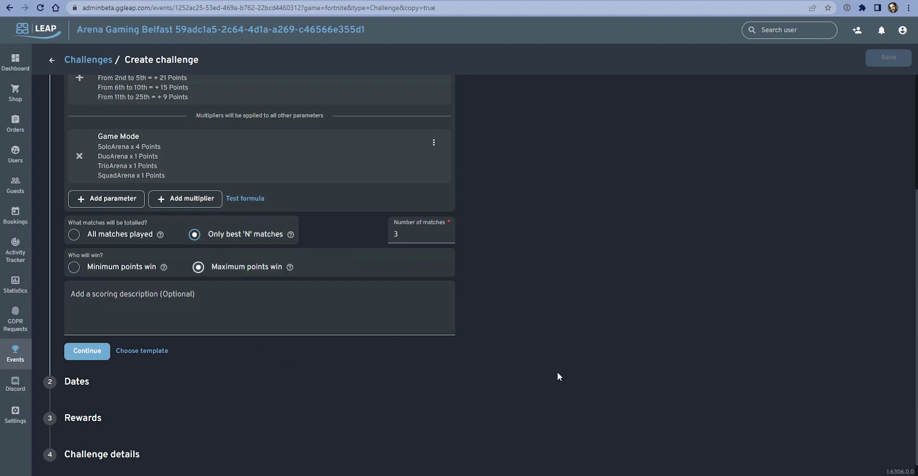
scroll(297, 378, down, 1)
click(109, 279)
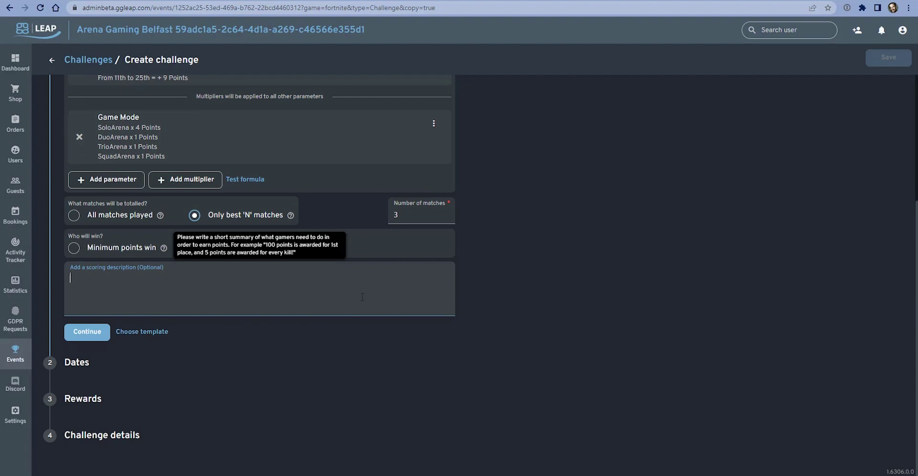
click(400, 386)
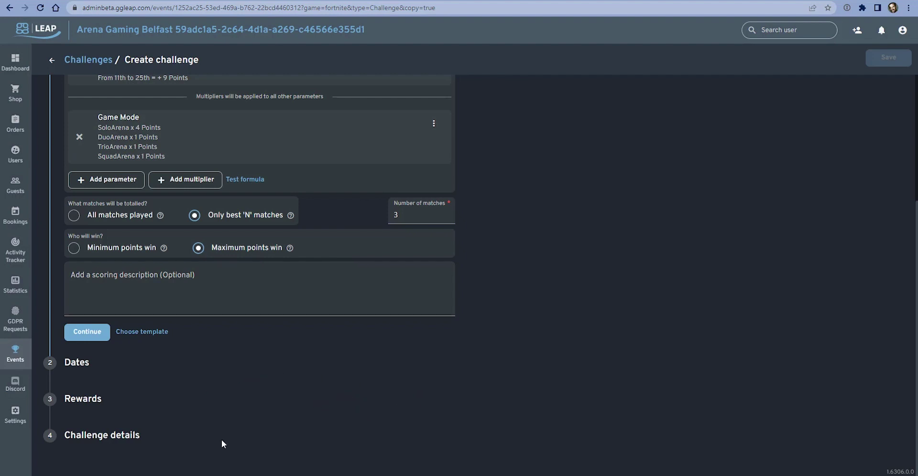
Step: Run the challenge from 10 to 16 June 2023, repeating weekly on Saturday
click(86, 334)
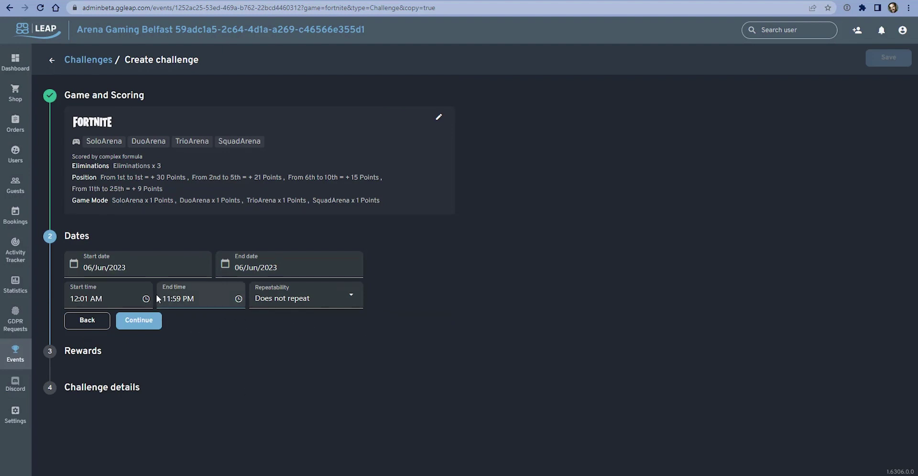
click(92, 267)
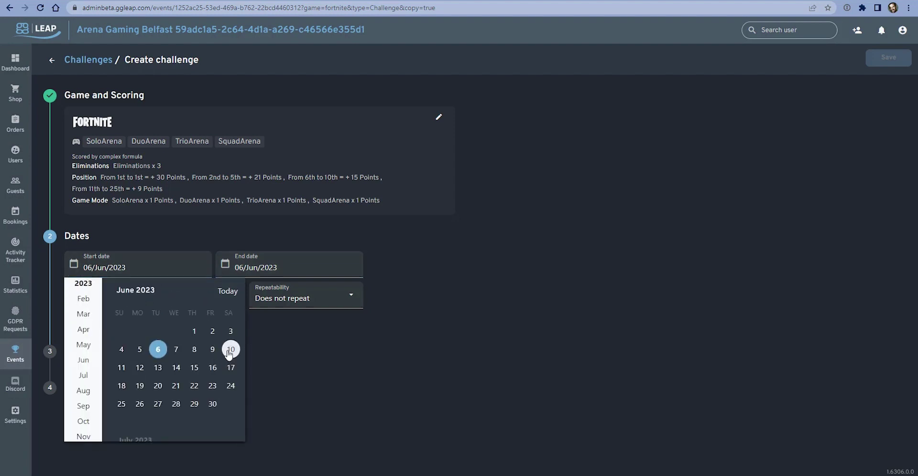
click(230, 349)
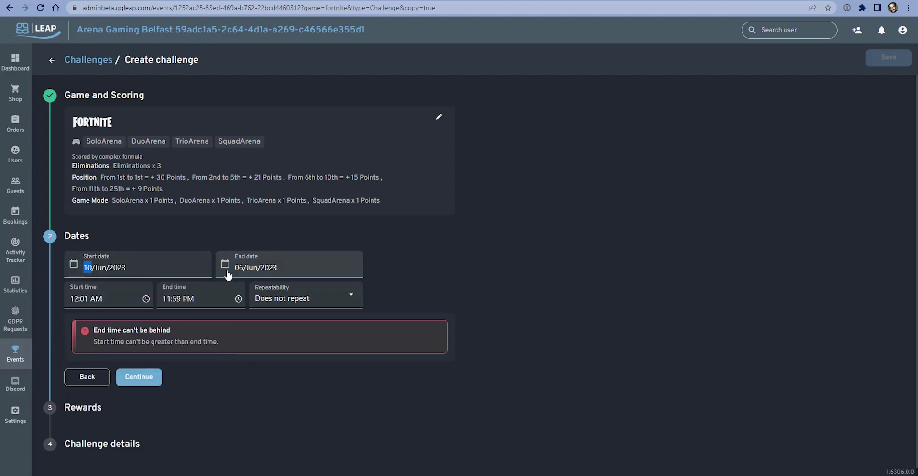
click(258, 267)
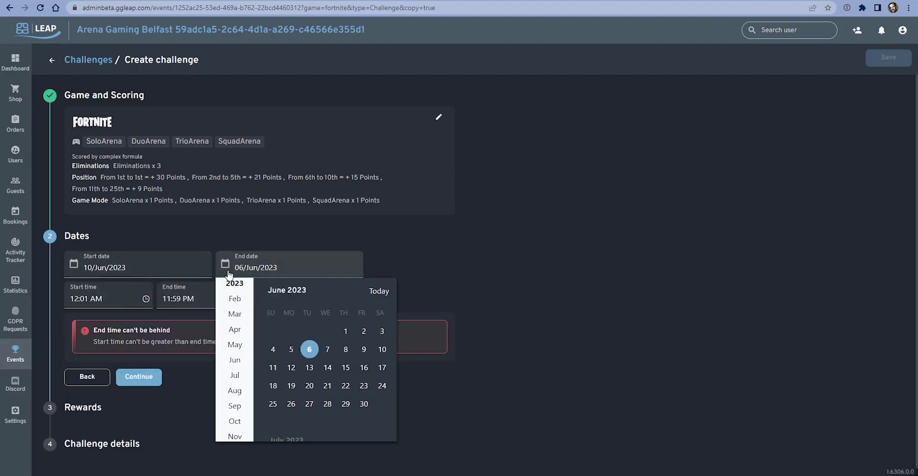
click(364, 369)
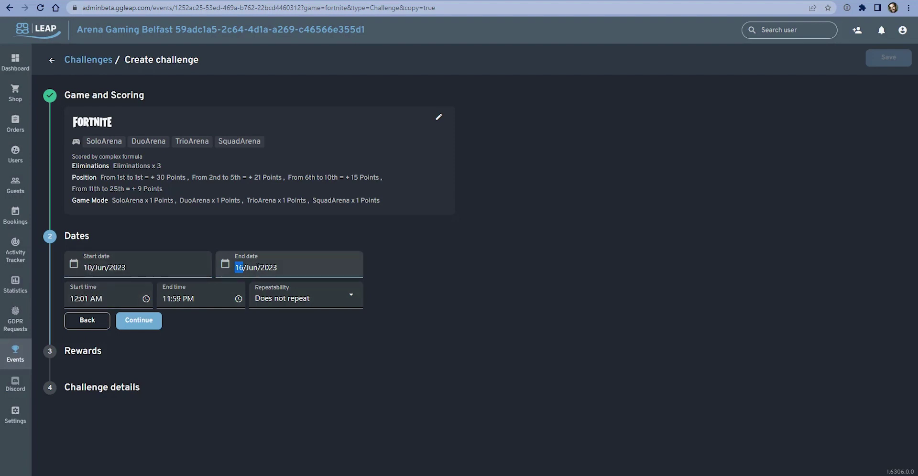
key(Right)
key(Right)
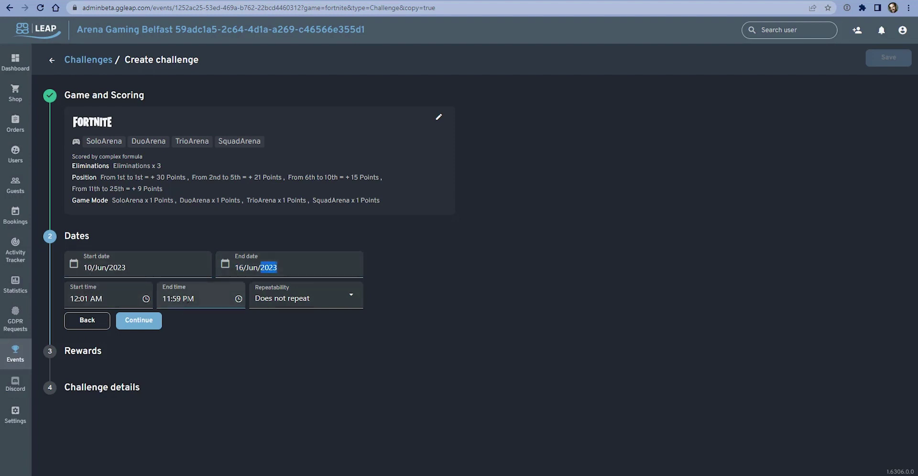
click(350, 305)
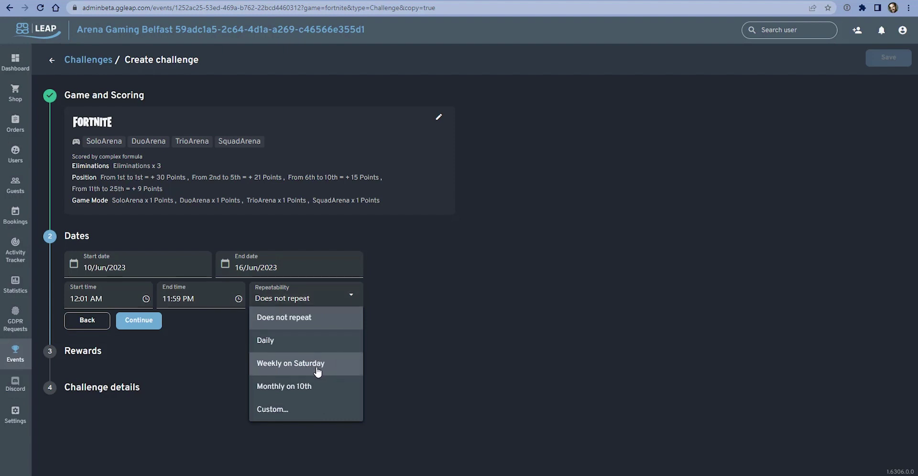
click(290, 364)
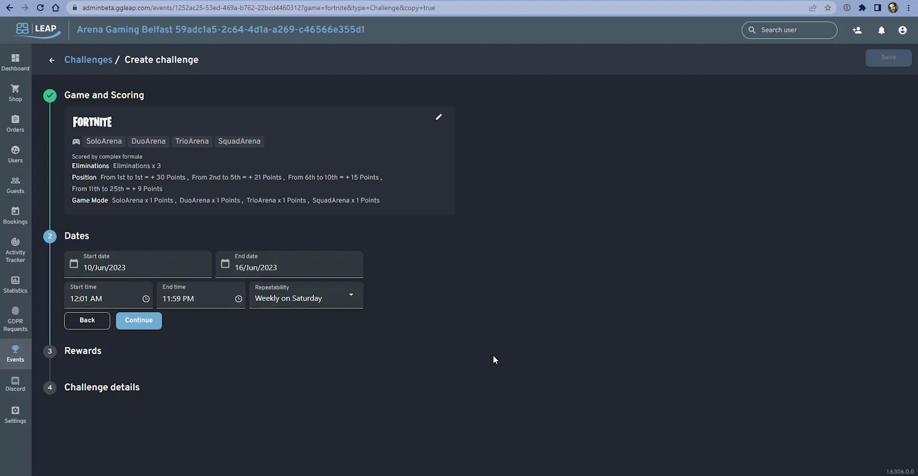
Step: Add a single-rank reward of 5000 coins for rank 1
click(139, 320)
scroll(164, 322, down, 2)
click(211, 368)
click(211, 362)
text(1)
click(302, 347)
text(5000)
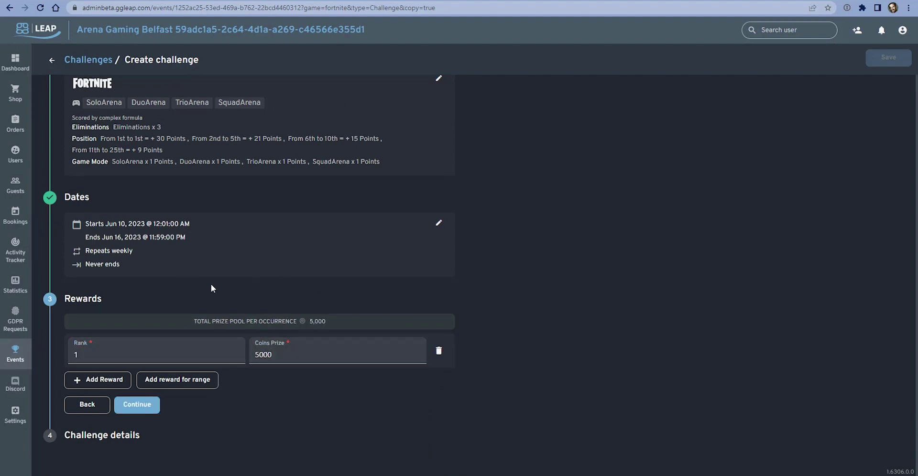
drag(334, 319, 307, 323)
Step: Add a range reward of 2500 coins for ranks 2 to 5
click(181, 388)
click(164, 387)
text(2)
click(231, 395)
text(5)
click(348, 396)
text(25)
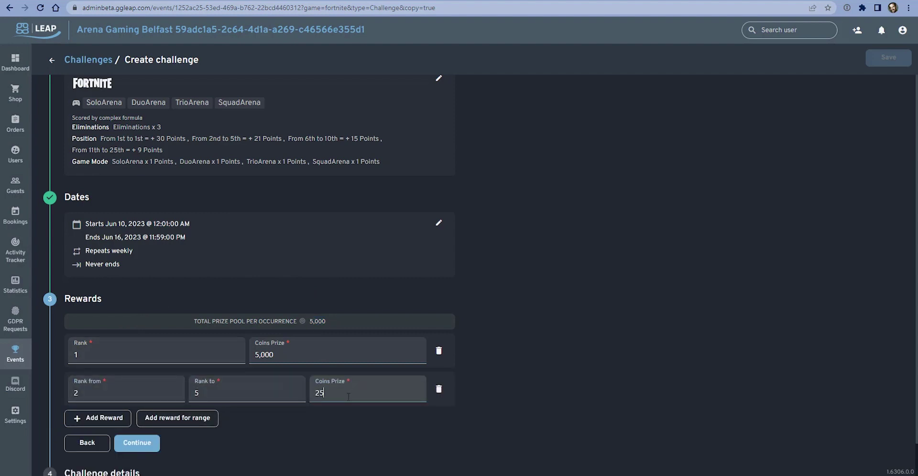
text(00)
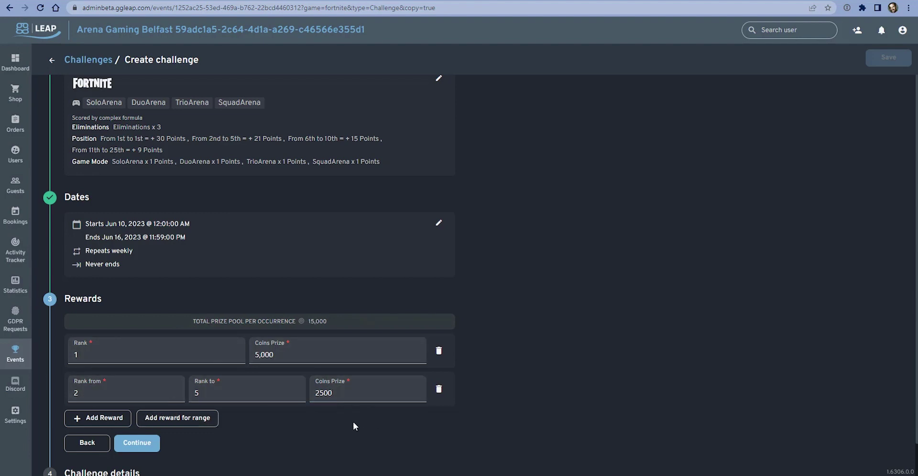
Step: Add a range reward of 1000 coins for ranks 6 to 12
click(194, 425)
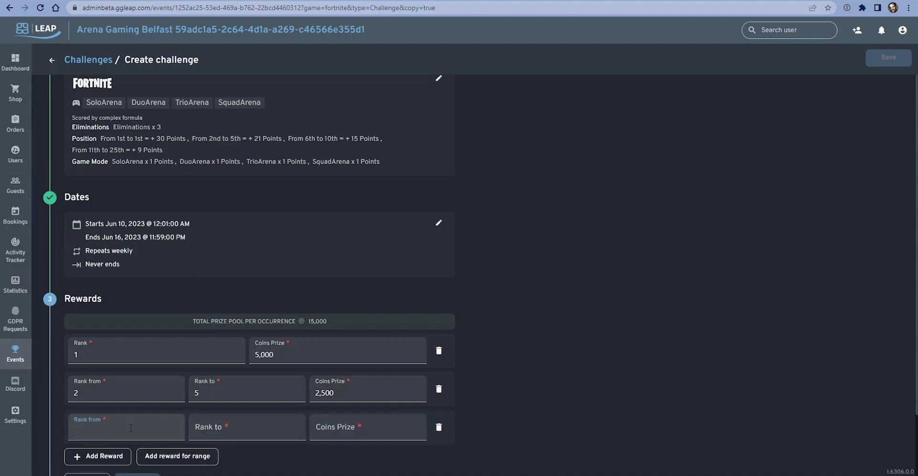
text(6)
click(227, 425)
text(12)
click(360, 433)
text(1000)
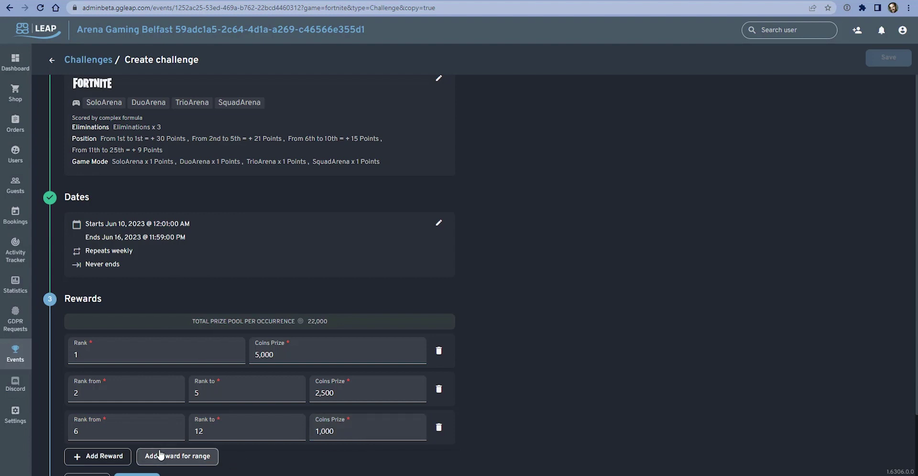
Step: Add a range reward of 250 coins for ranks 13 to 20
click(187, 456)
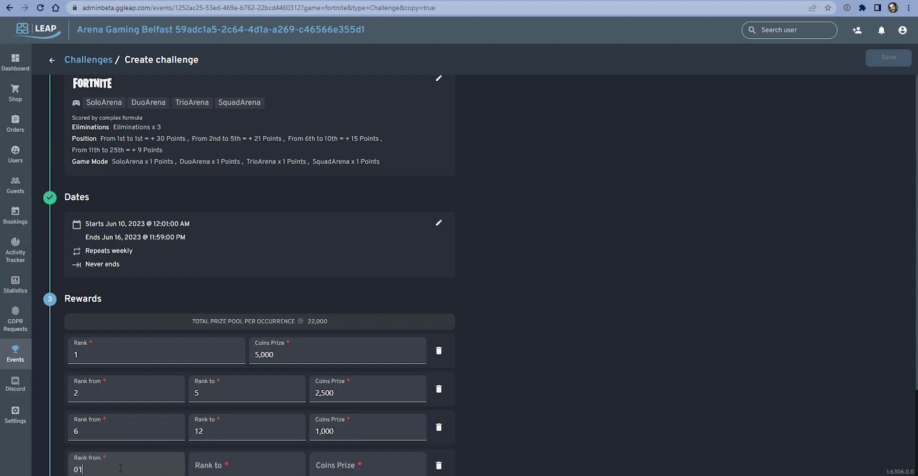
click(162, 470)
text(13)
key(Tab)
text(20)
click(626, 374)
scroll(626, 374, down, 3)
click(363, 354)
text(250)
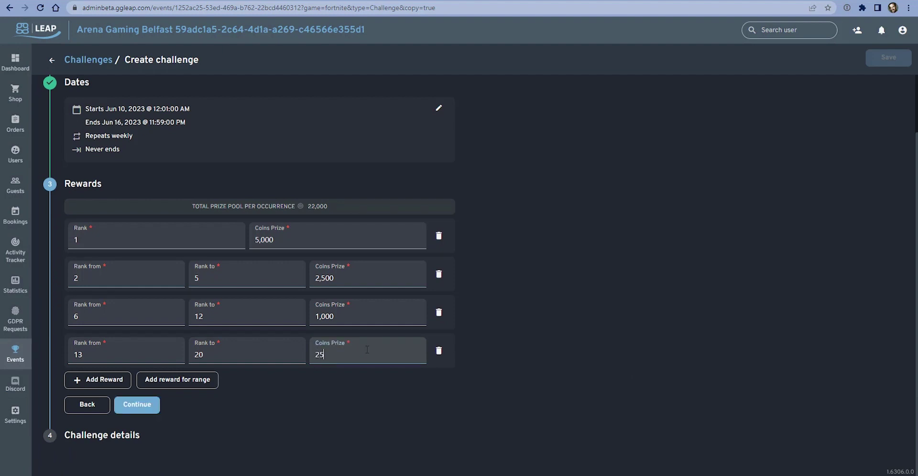
click(143, 405)
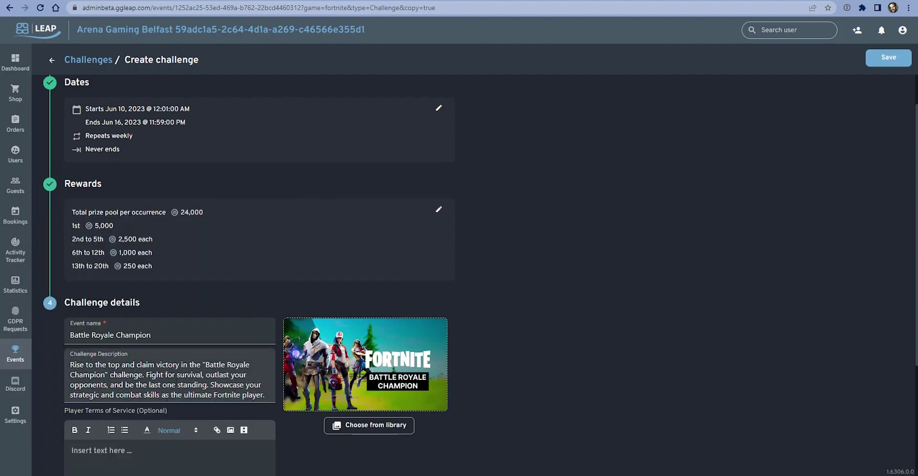
drag(176, 215, 203, 213)
click(209, 261)
scroll(192, 272, down, 2)
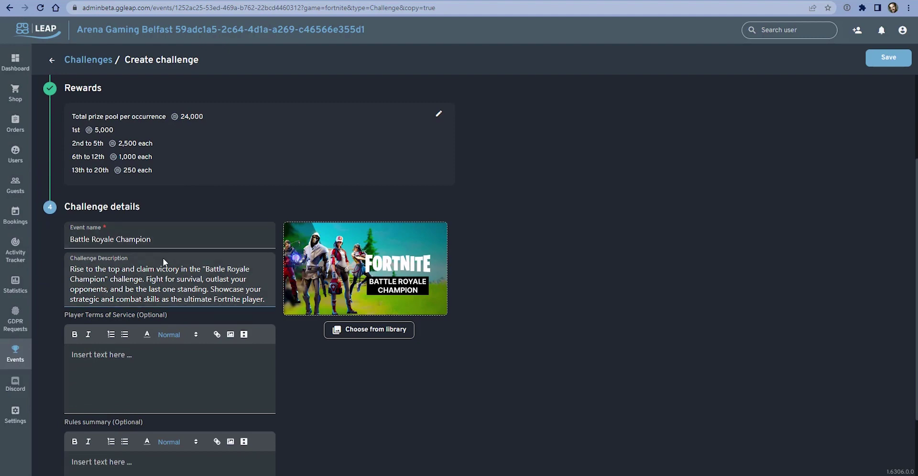
scroll(601, 205, down, 2)
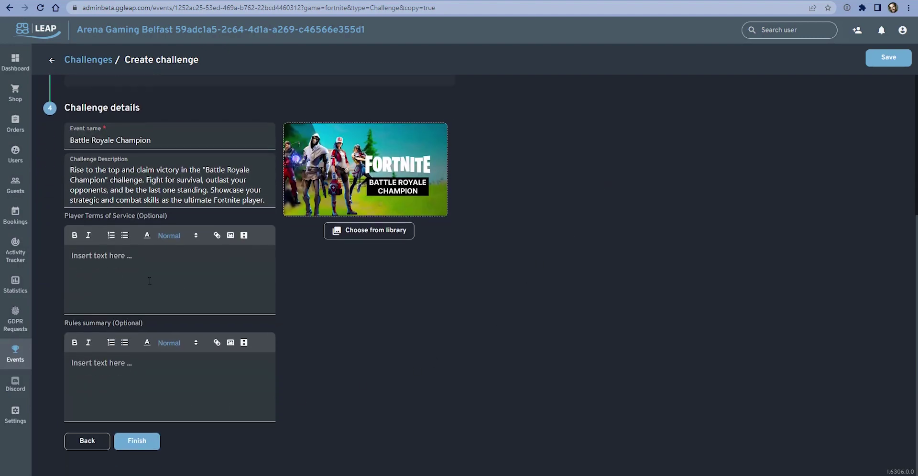
scroll(285, 273, up, 7)
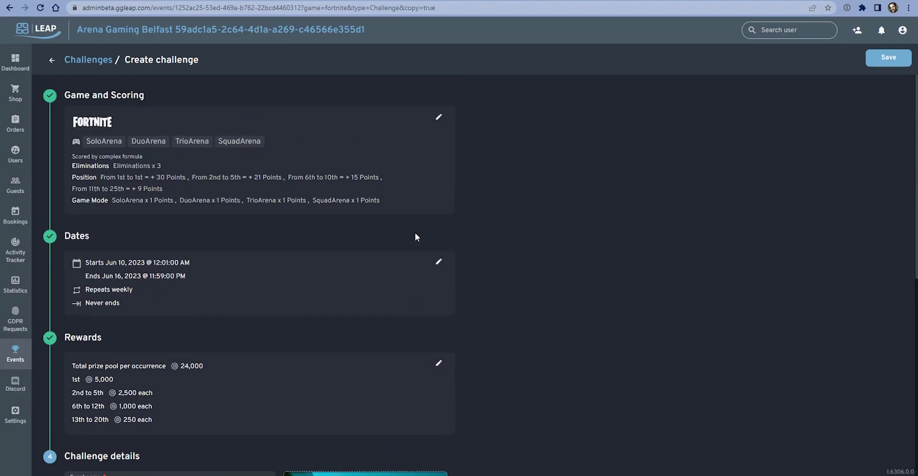
scroll(290, 249, down, 7)
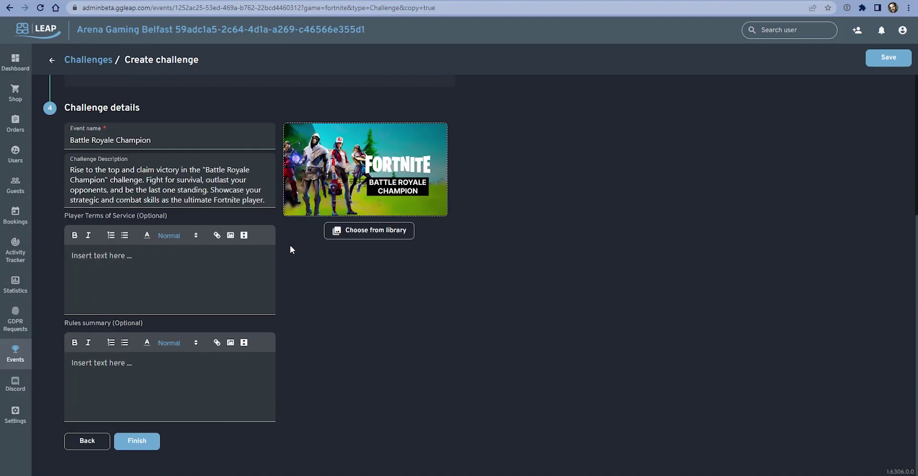
Step: Finish the Battle Royale Champion challenge and go back to the Events list
click(144, 443)
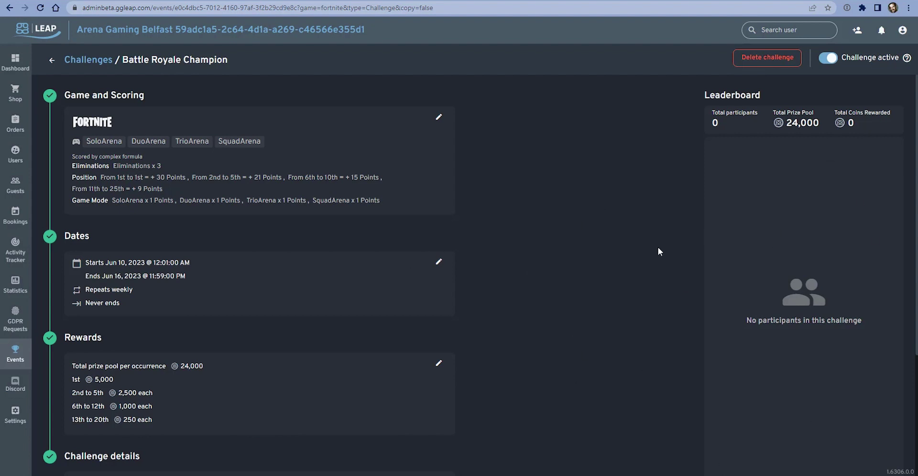
click(47, 61)
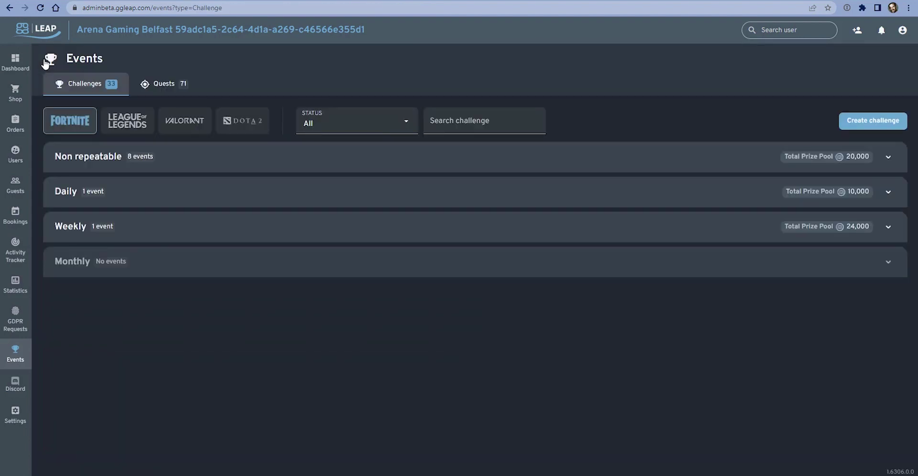
Step: Expand Weekly events, view the Battle Royale Champion card, and return to Events
click(173, 236)
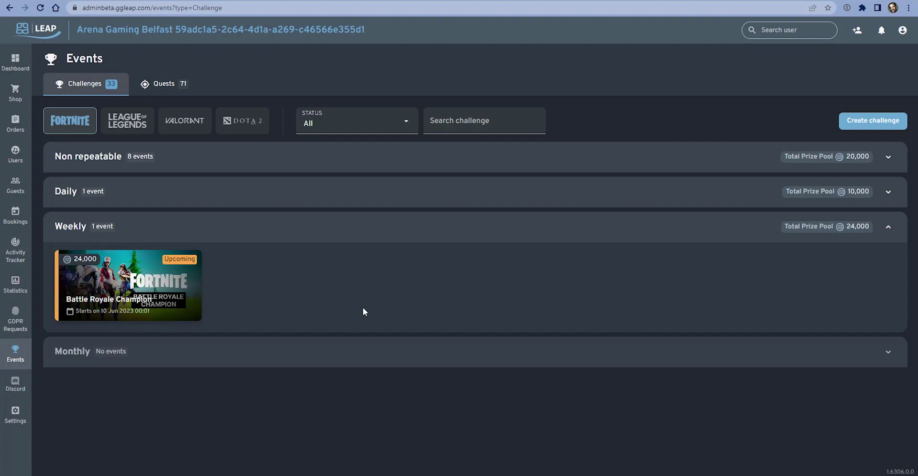
click(174, 290)
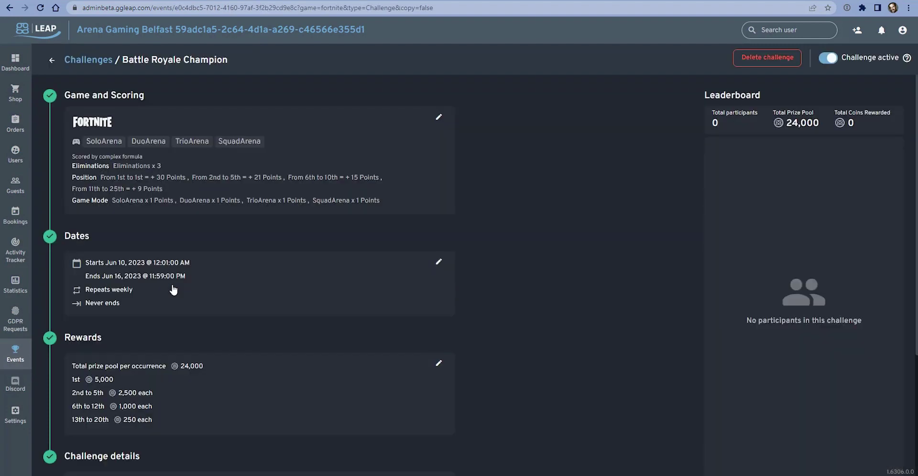
scroll(231, 280, down, 5)
scroll(270, 403, up, 5)
click(51, 61)
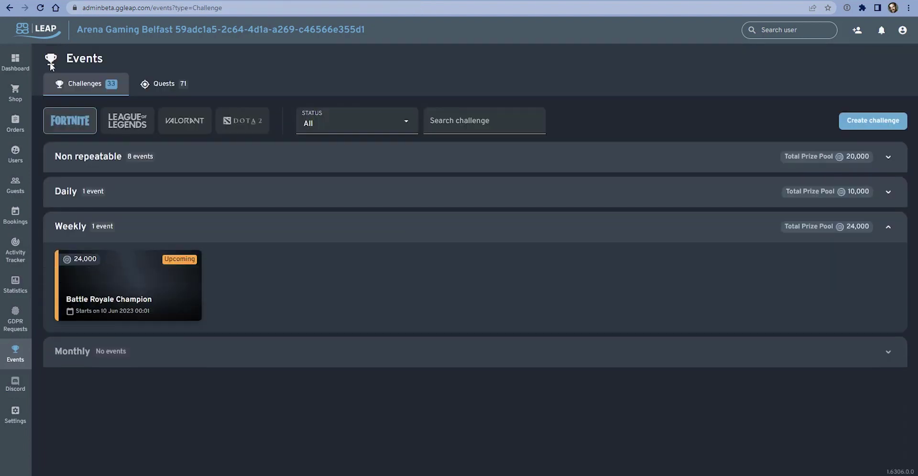